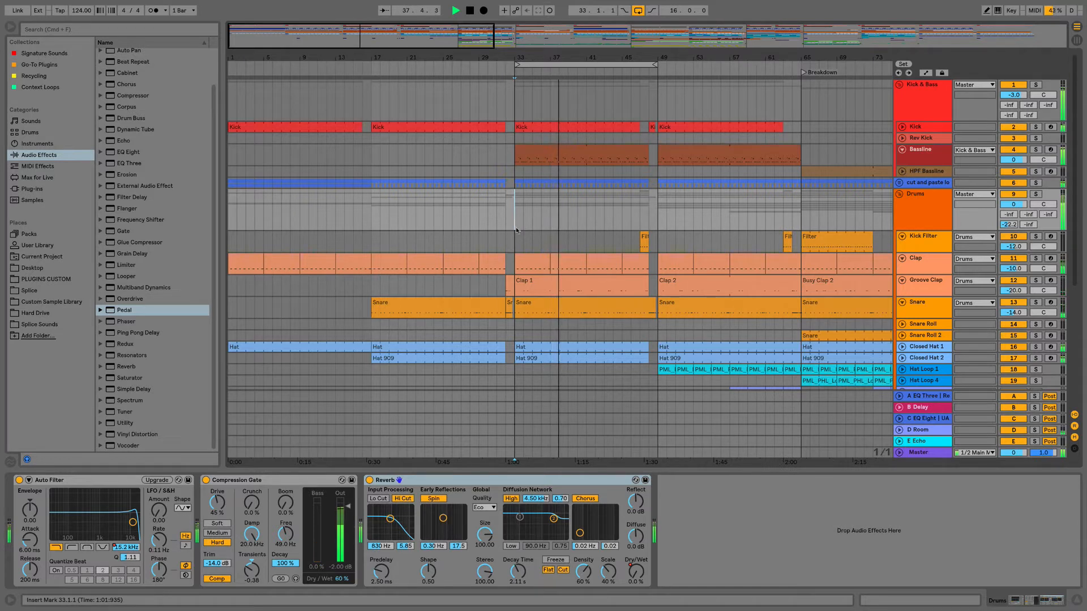
- Add the Pedal effect after the Reverb on the Drums group and browse its preset list
left_click_drag(124, 313, 709, 517)
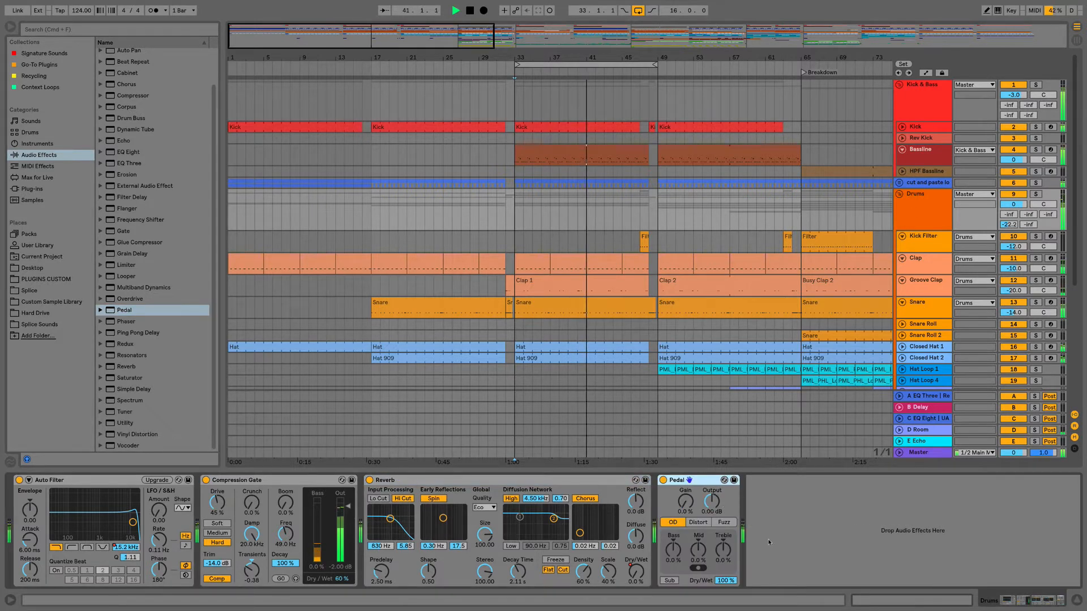
left_click(724, 480)
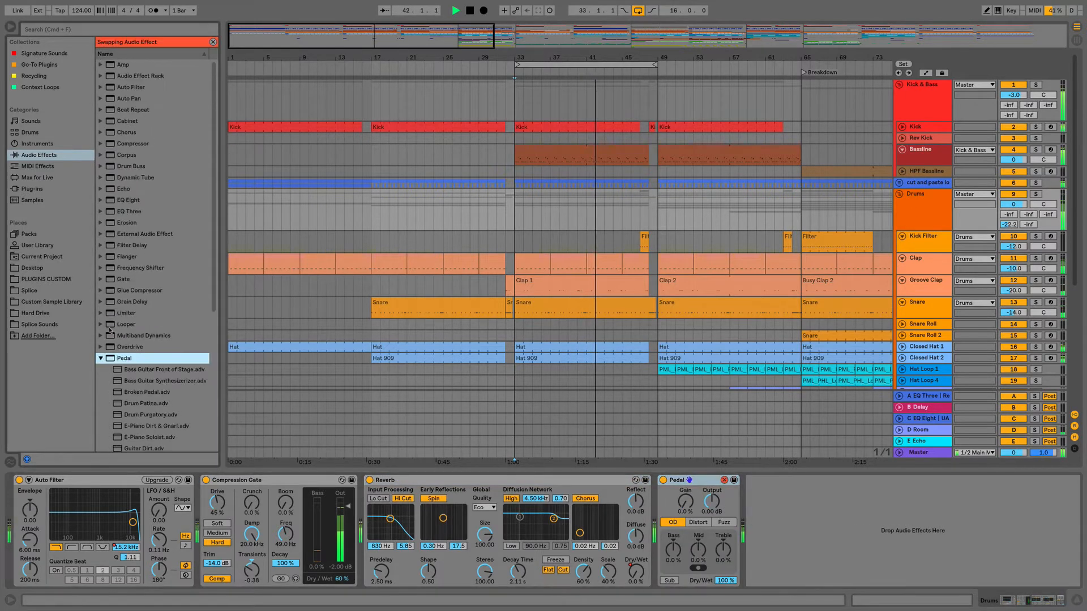
scroll(110, 375, "down", 3)
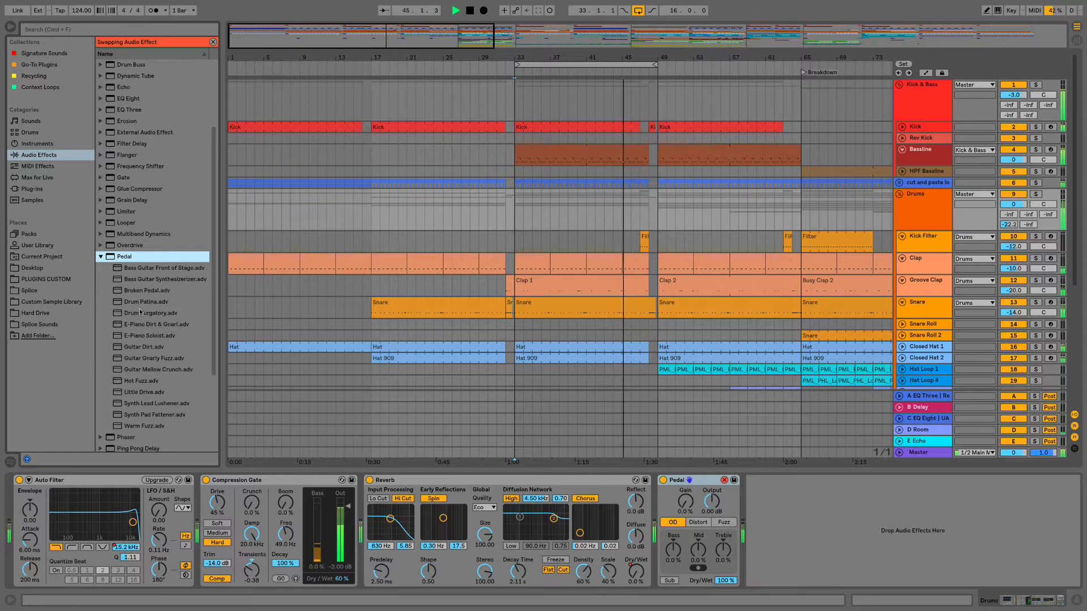
left_click(100, 257)
left_click(724, 480)
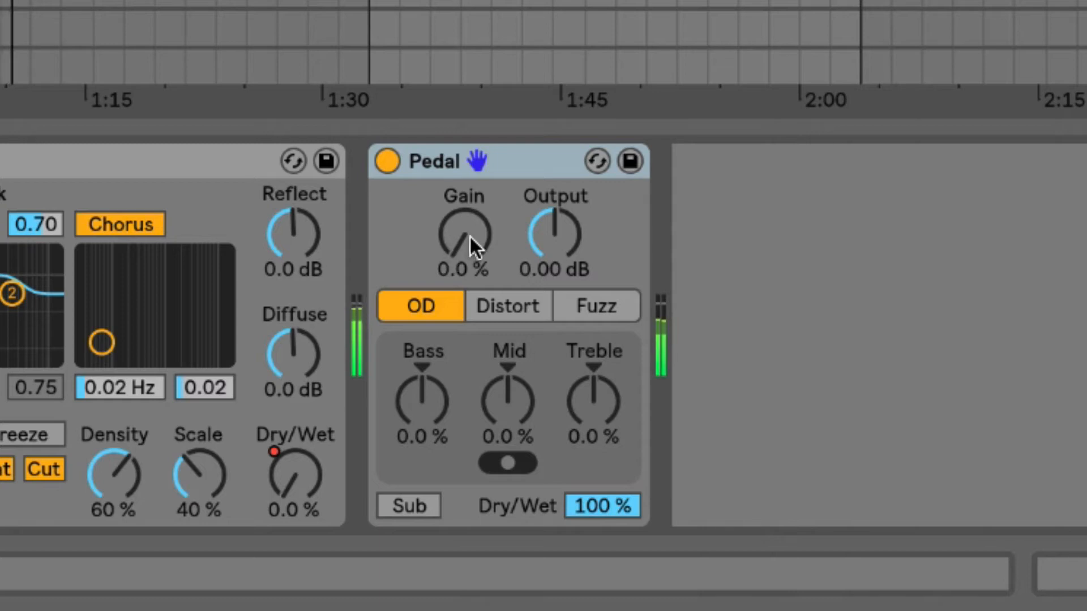
- Bypass the Pedal and re-enable it to compare the drums with and without the effect
left_click(452, 240)
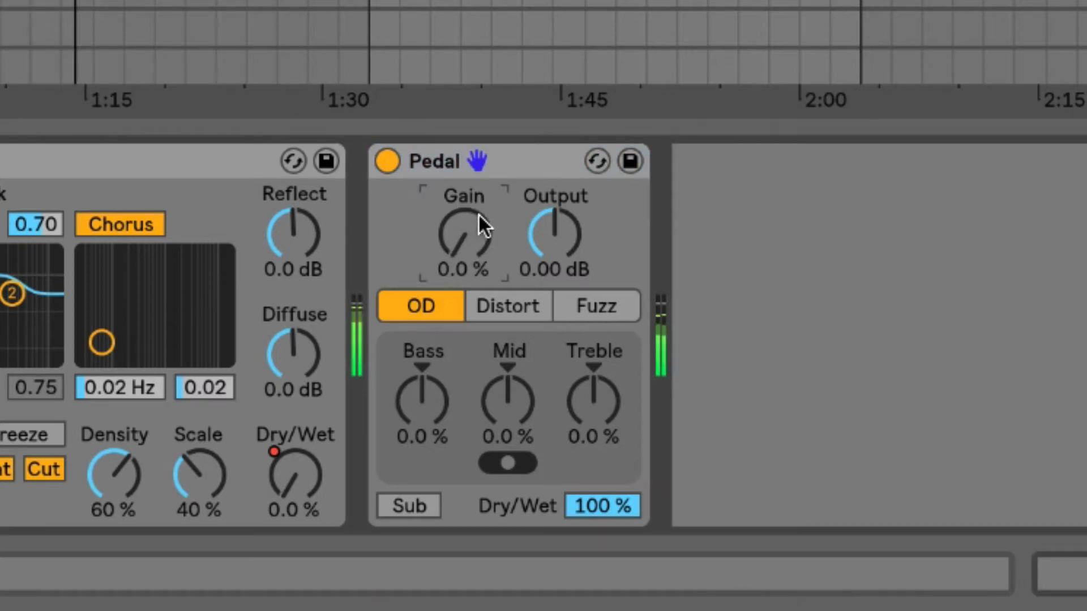
left_click(381, 160)
left_click(386, 162)
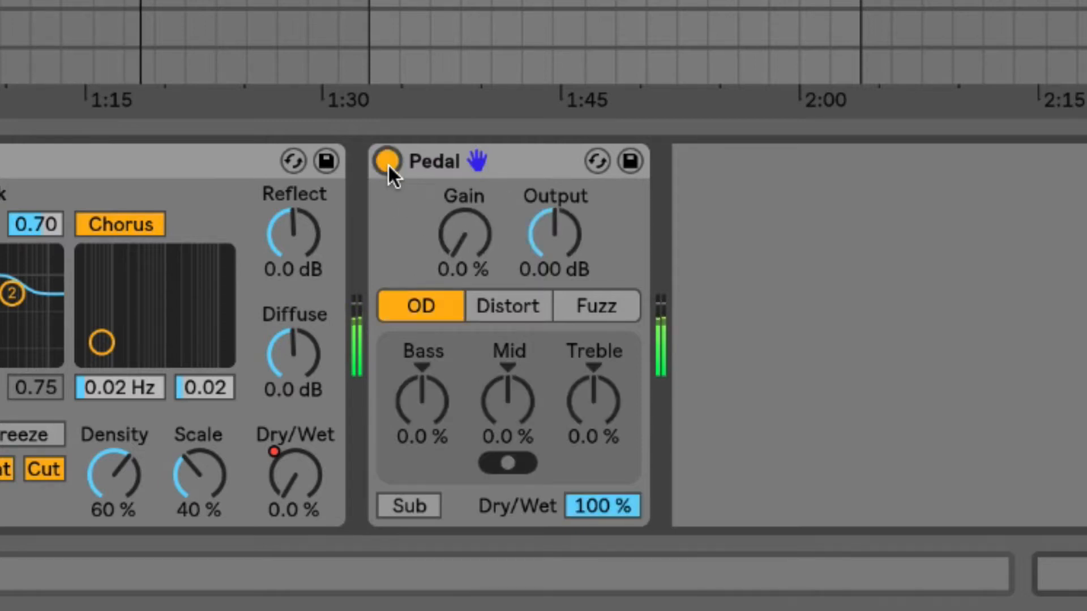
- Audition the Pedal's Distort and Fuzz modes at 0% Gain and return to OD
left_click(506, 311)
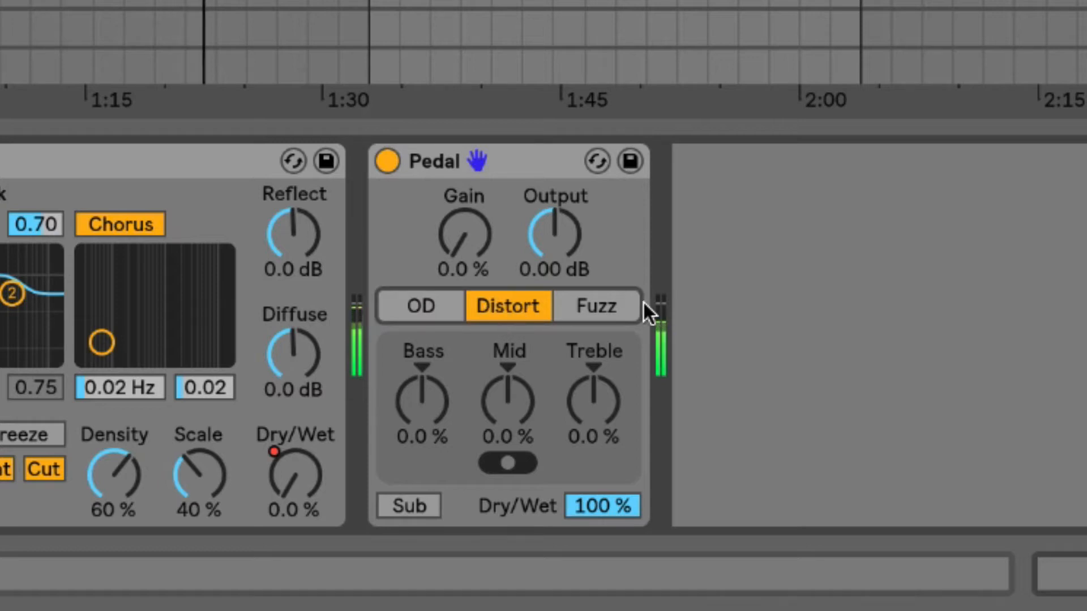
left_click(607, 304)
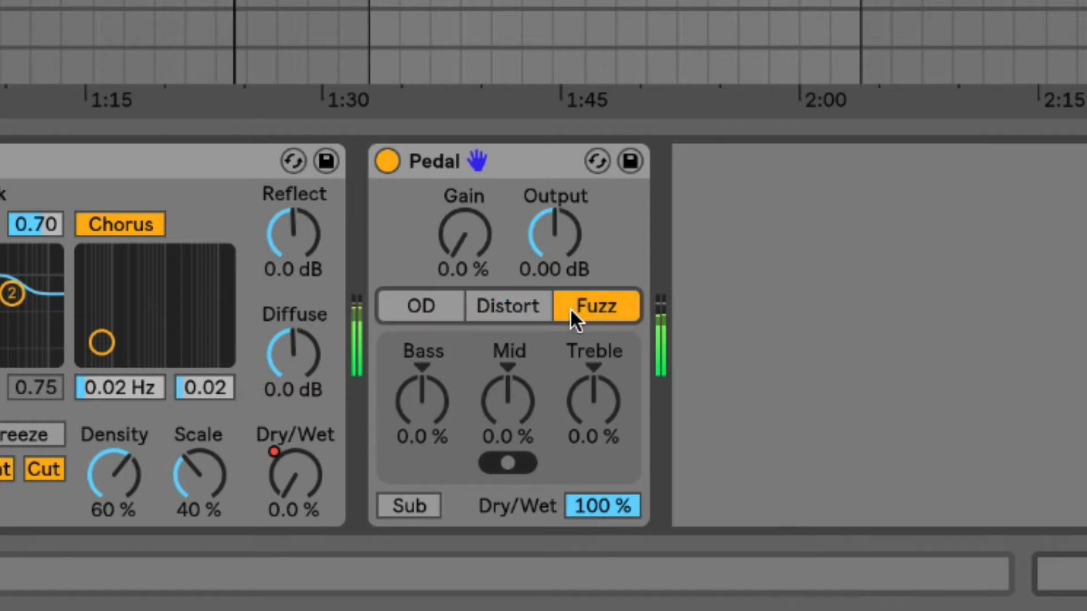
left_click(509, 310)
left_click(421, 310)
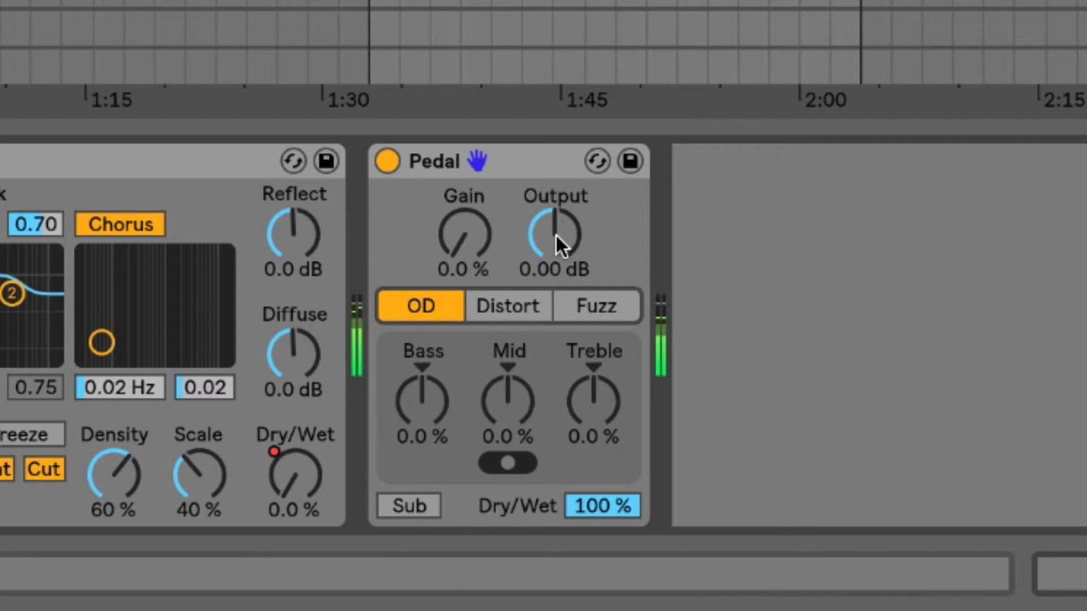
- Try out the Pedal's Output and Gain controls, leaving Gain at 0.8% and Output at 0.00 dB
left_click_drag(554, 238, 554, 253)
left_click_drag(466, 240, 465, 185)
left_click_drag(543, 243, 516, 192)
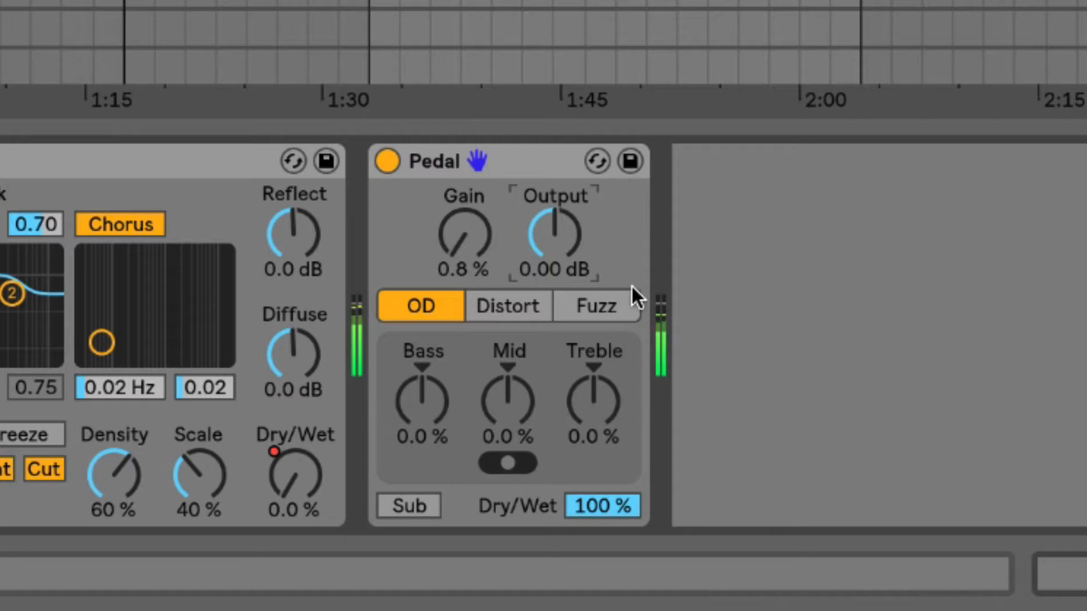
- Cycle the Pedal through Distort and Fuzz back to OD, and raise Gain to 22%
left_click(513, 304)
left_click(602, 307)
left_click(423, 305)
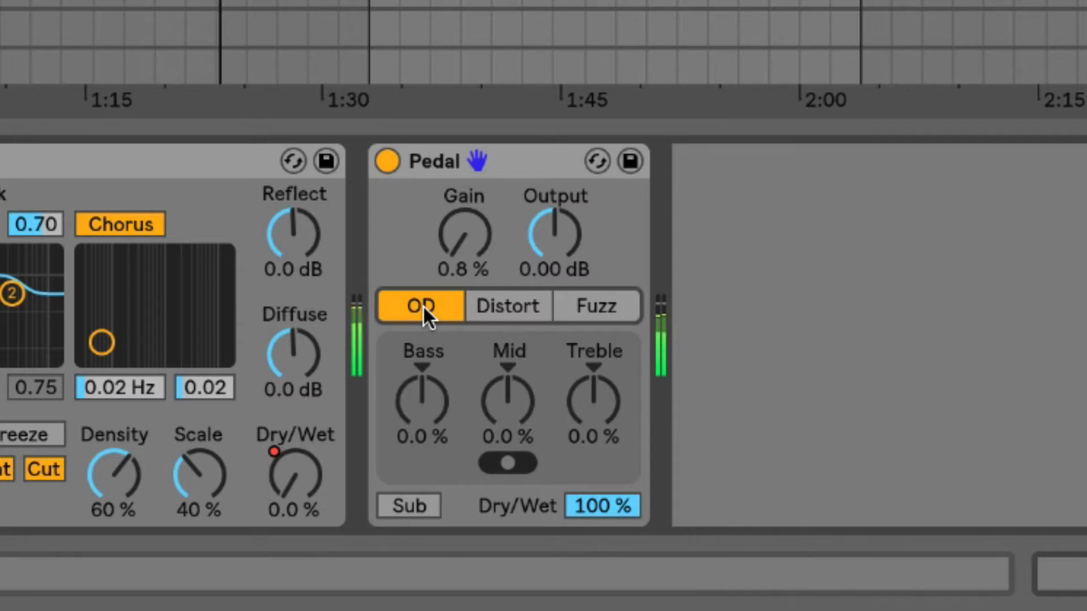
left_click_drag(439, 266, 439, 222)
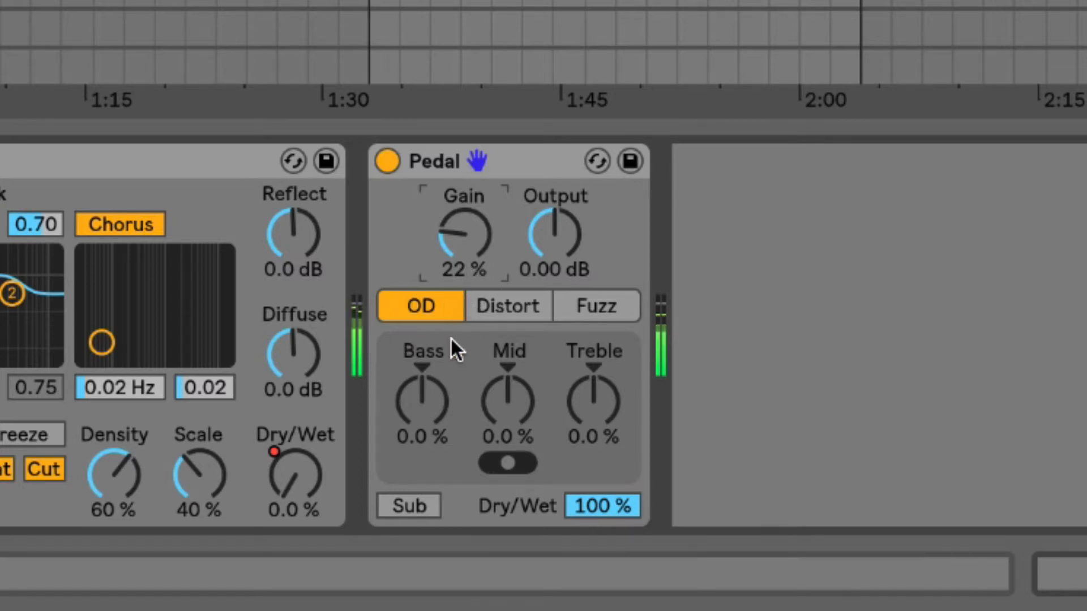
- Audition Distort while lowering Gain to 0%, and Fuzz with Gain raised to 32%
left_click(495, 305)
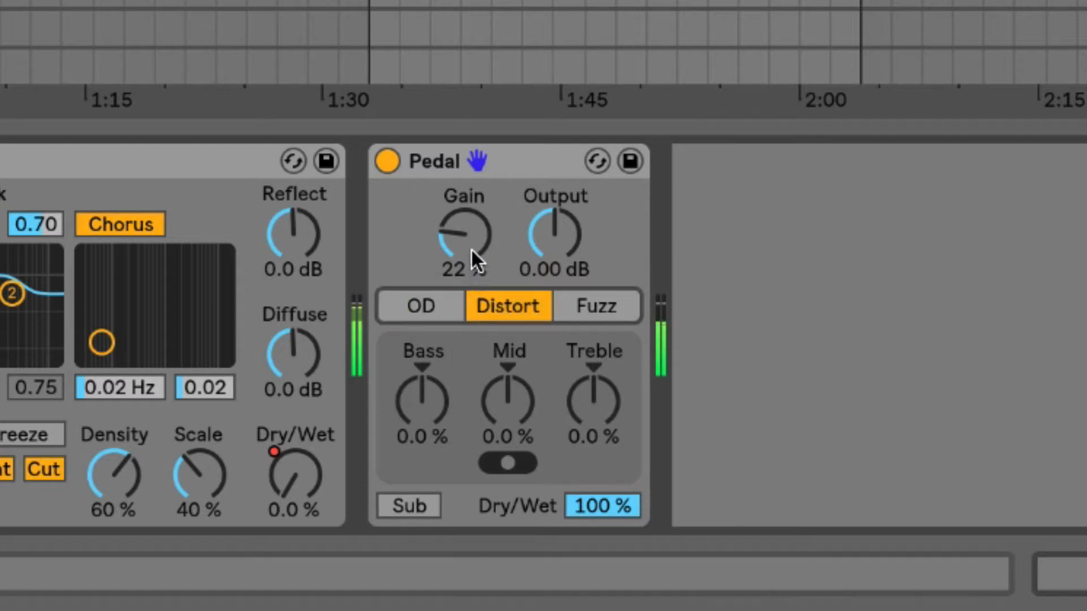
left_click_drag(471, 250, 471, 277)
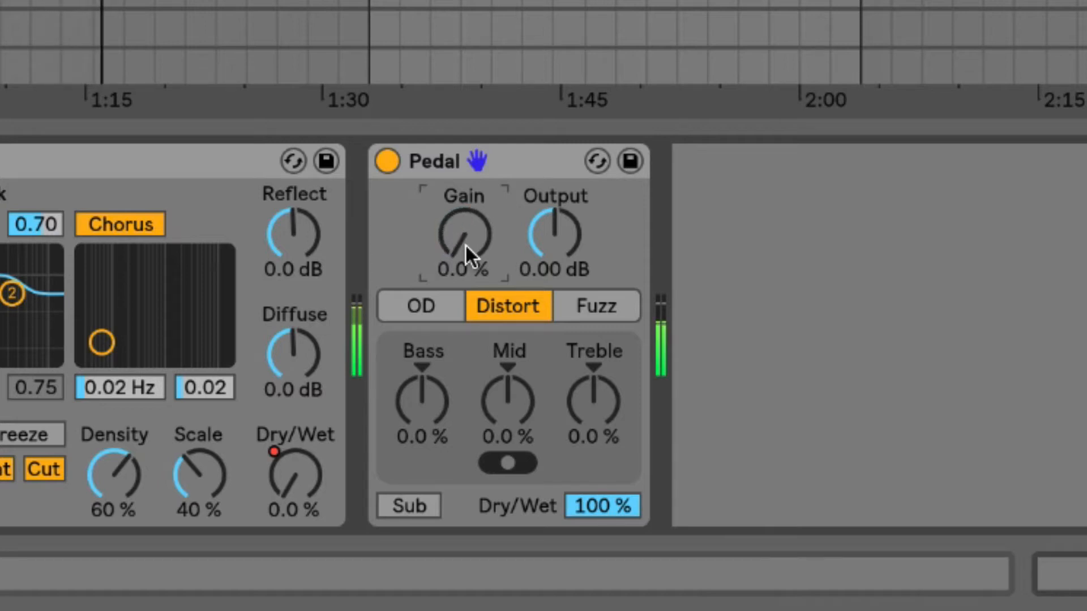
left_click(575, 303)
left_click_drag(450, 239, 451, 184)
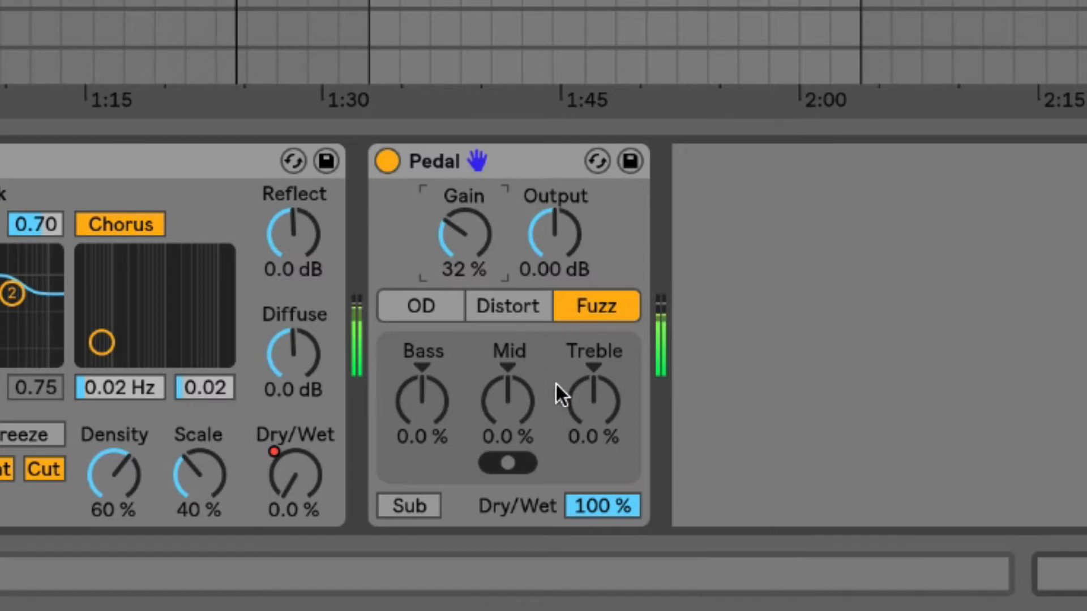
- Cut the Pedal's Mid and Bass to -100%, try Treble, and reset all three bands to 0%
left_click(501, 390)
left_click_drag(501, 390, 501, 419)
left_click_drag(422, 396, 422, 424)
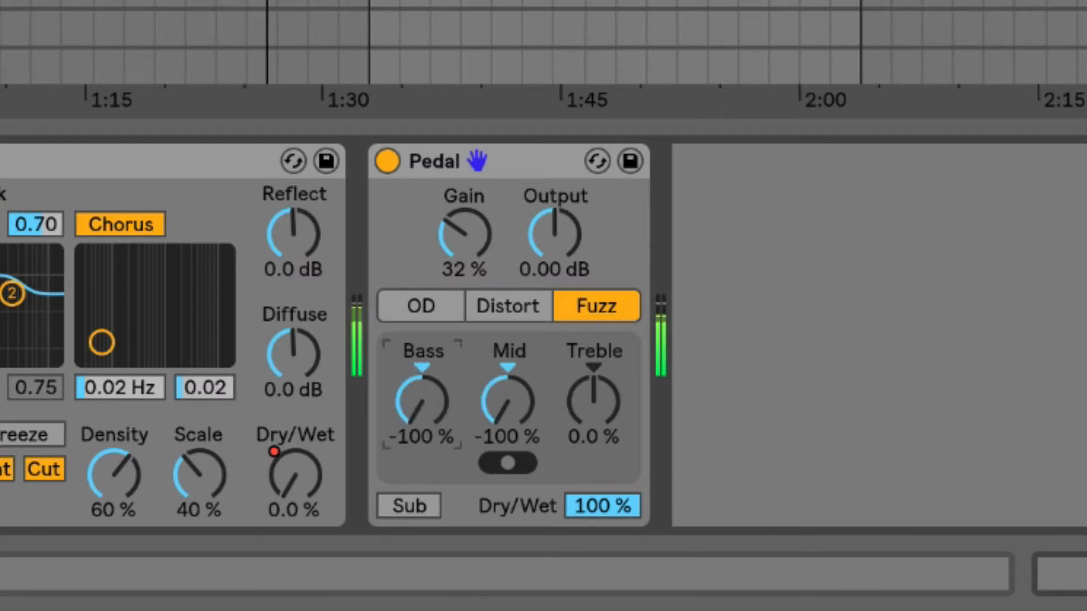
mouse_move(593, 399)
left_mouse_down()
mouse_move(593, 381)
mouse_move(593, 391)
left_mouse_up()
left_click(591, 368)
left_click(507, 367)
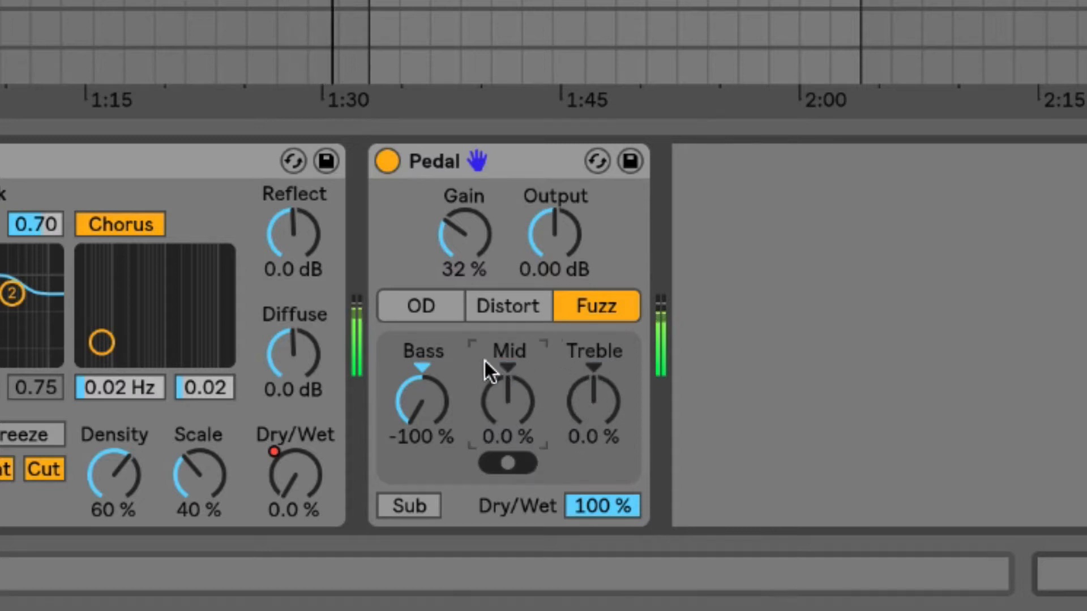
left_click(421, 367)
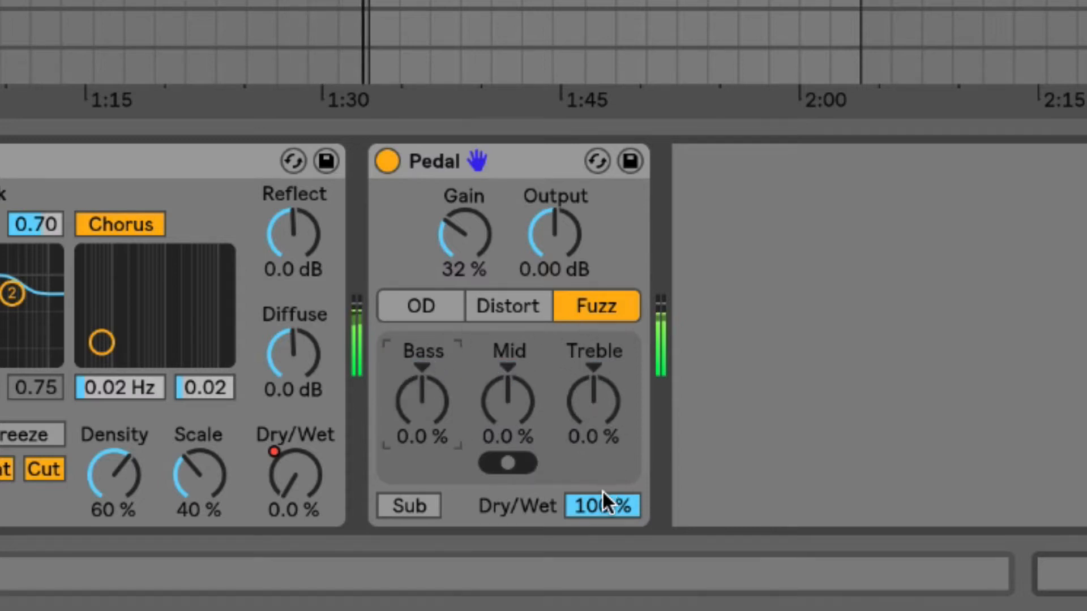
- Lower the Pedal's Dry/Wet mix to about 19%
left_click_drag(603, 492, 603, 529)
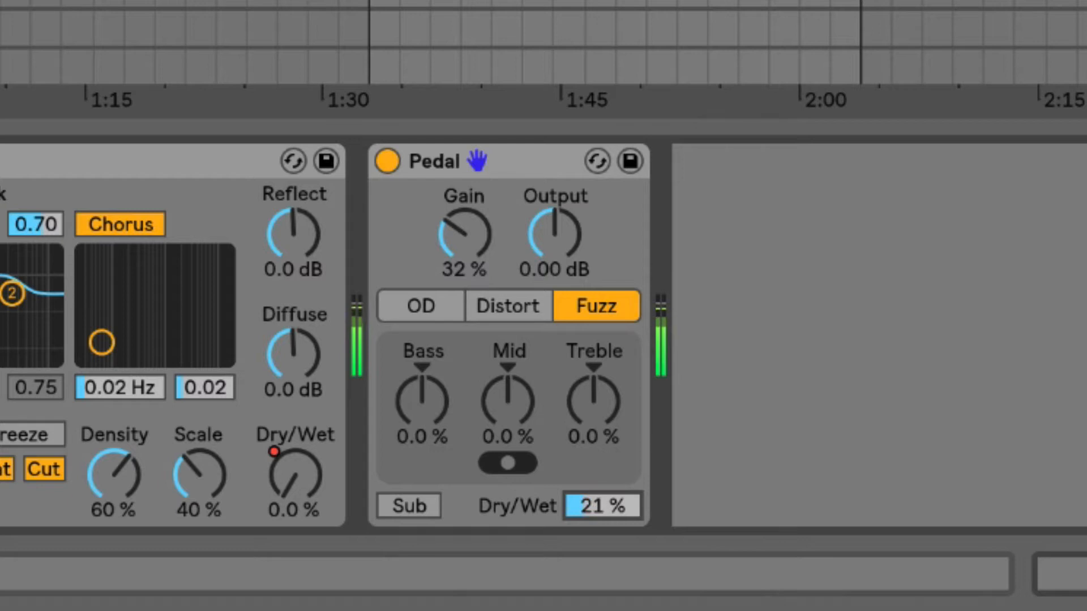
right_click(597, 498)
left_click(684, 399)
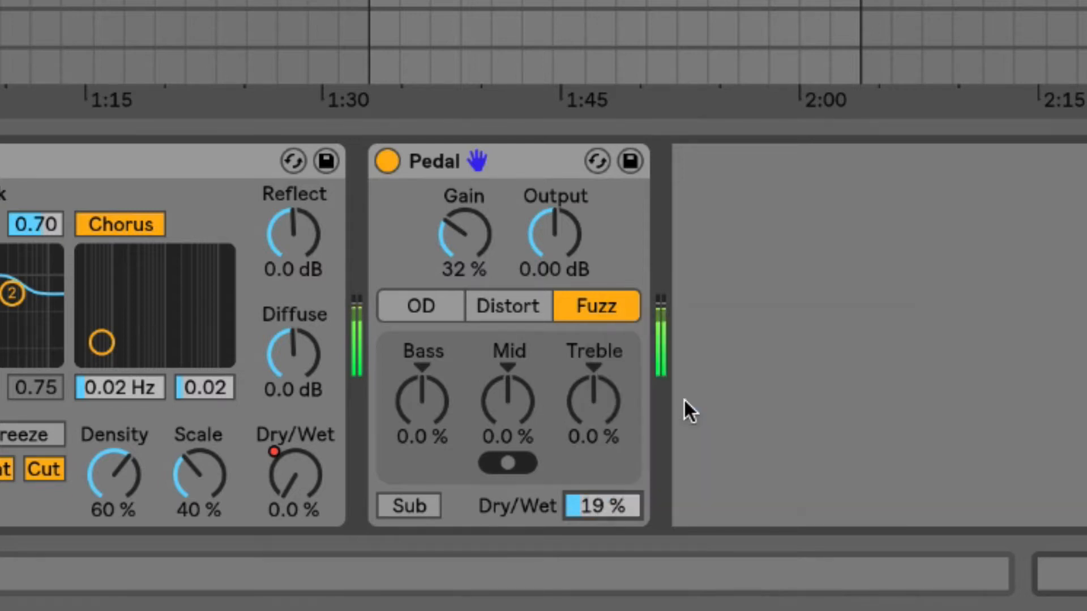
- Return the Pedal to OD mode with Dry/Wet at 100% and set Gain to 29%
left_click(448, 308)
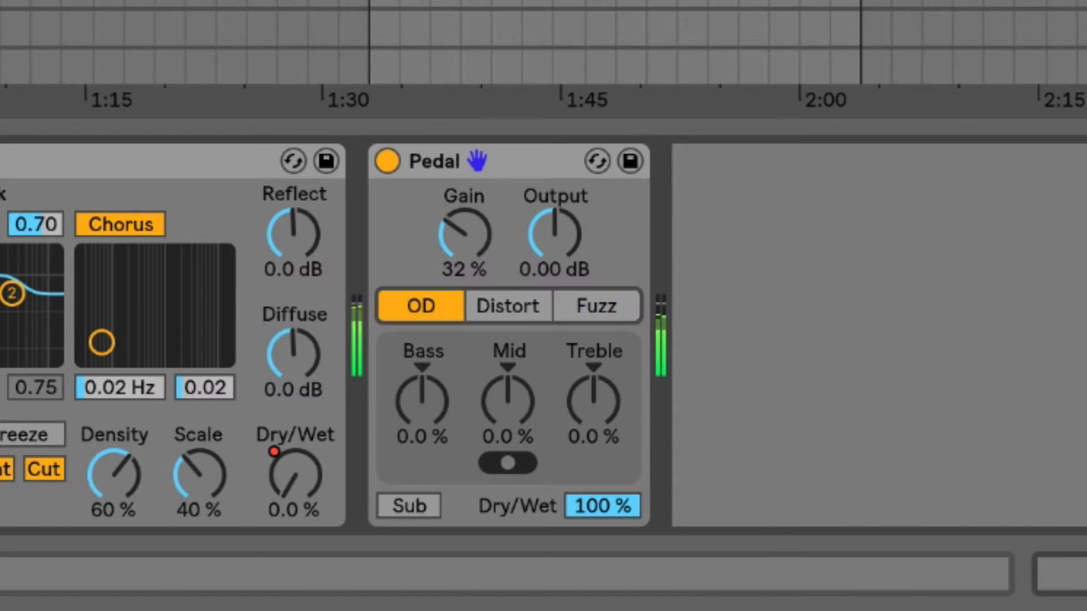
left_click_drag(464, 233, 465, 238)
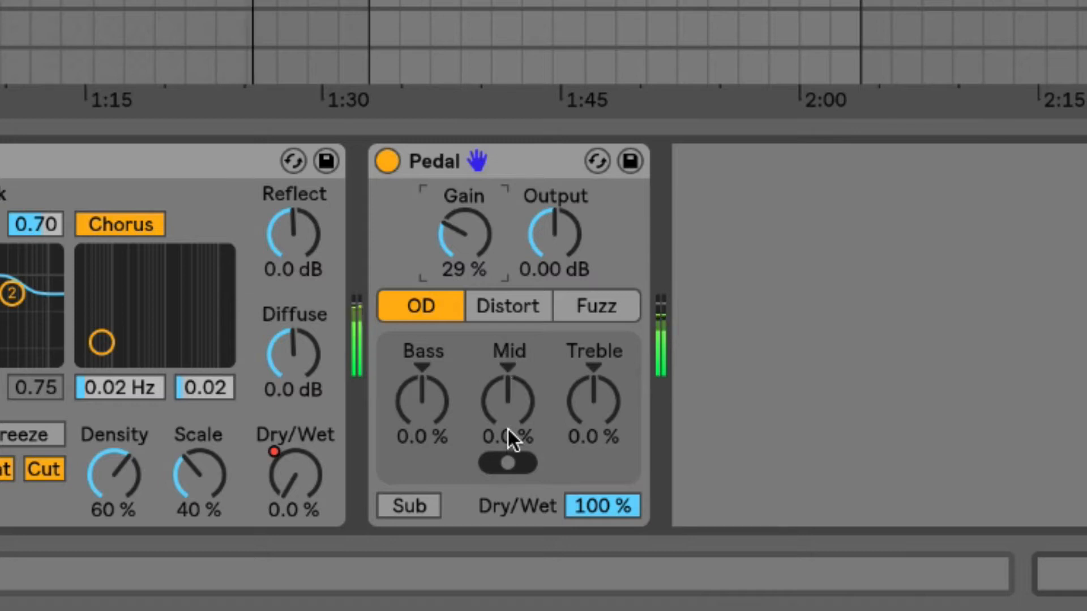
- Audition the Mid frequency switch positions with Mid boosted to 92%, and finish on the high setting with Mid at 0%
left_click(506, 464)
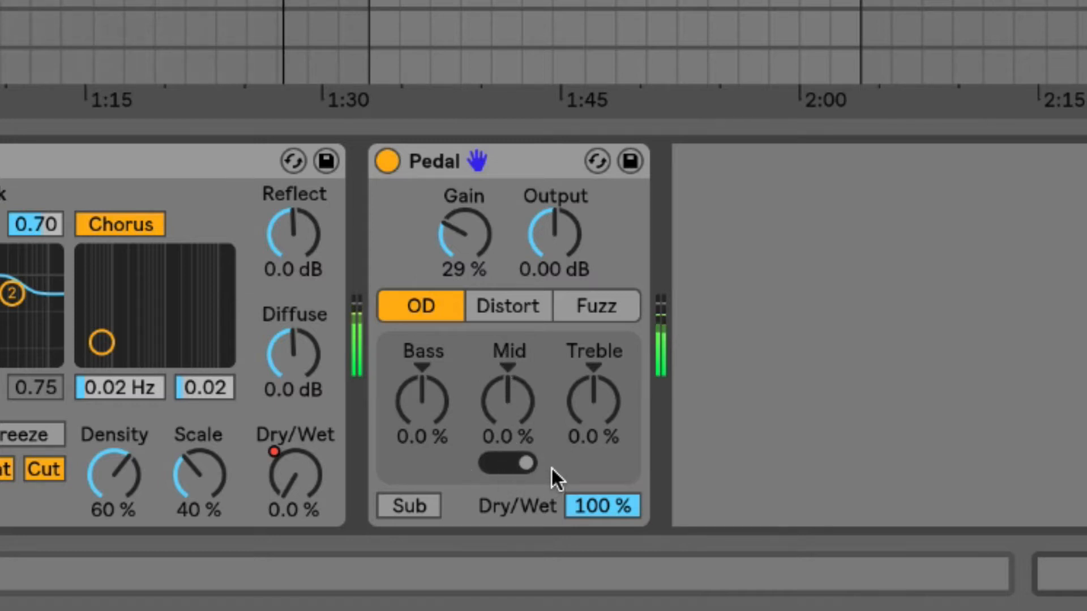
left_click(503, 464)
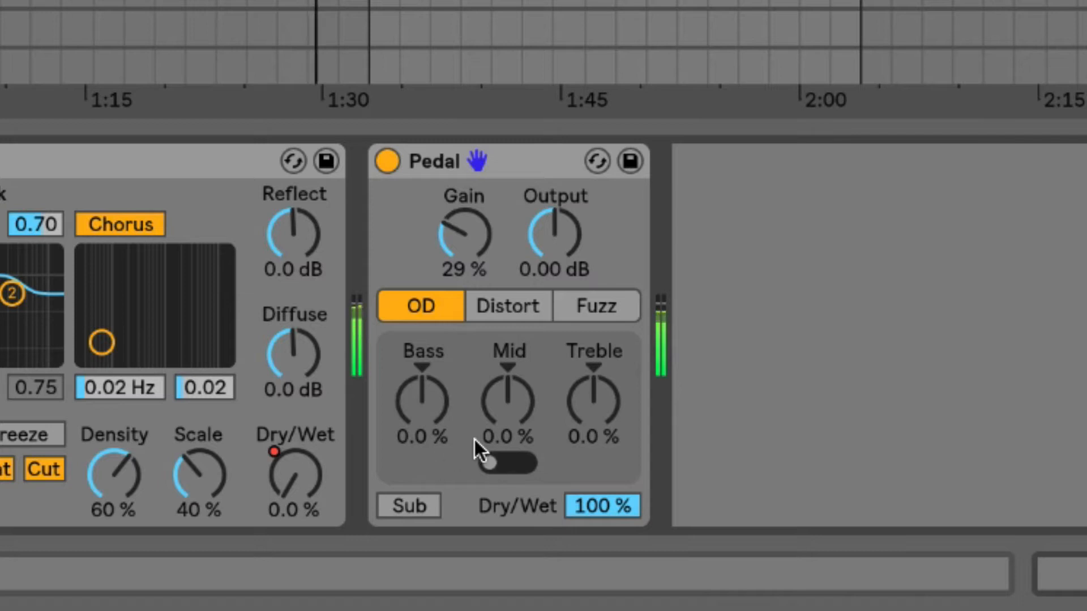
left_click_drag(500, 406, 504, 377)
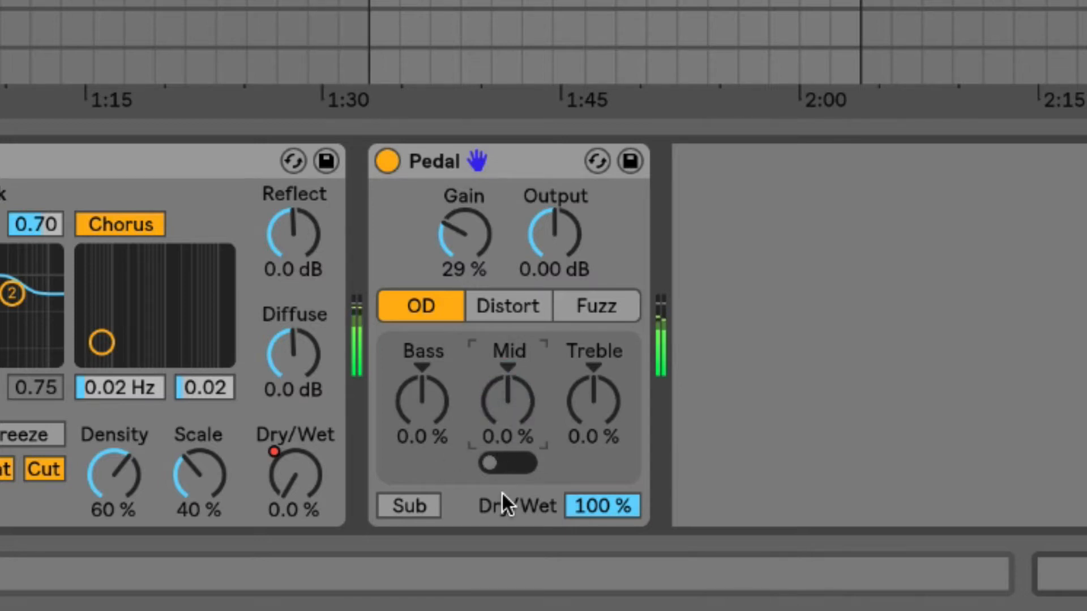
left_click_drag(504, 428, 509, 371)
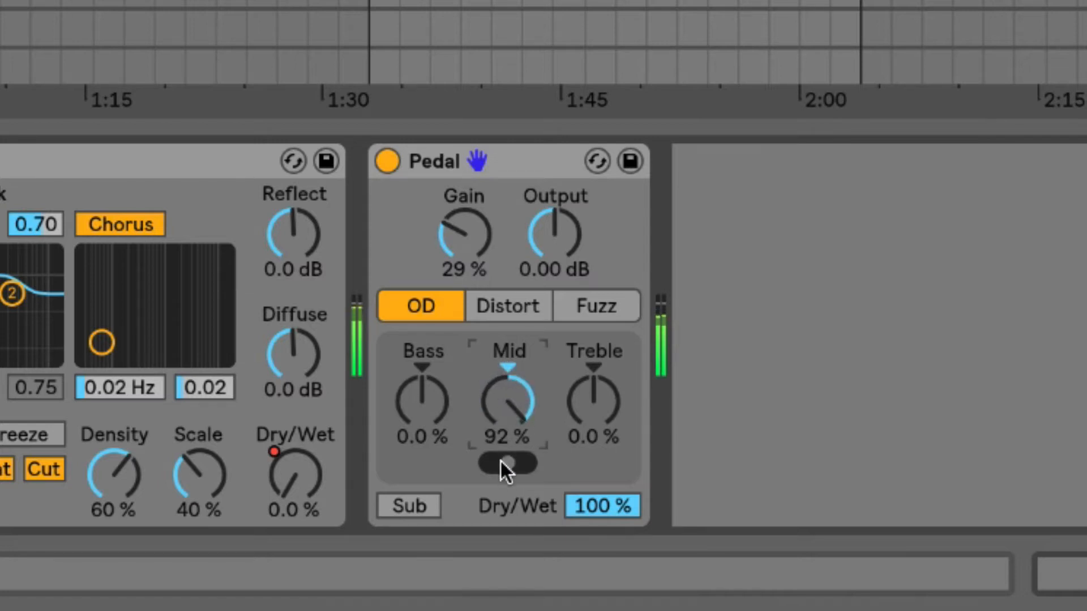
double_click(507, 360)
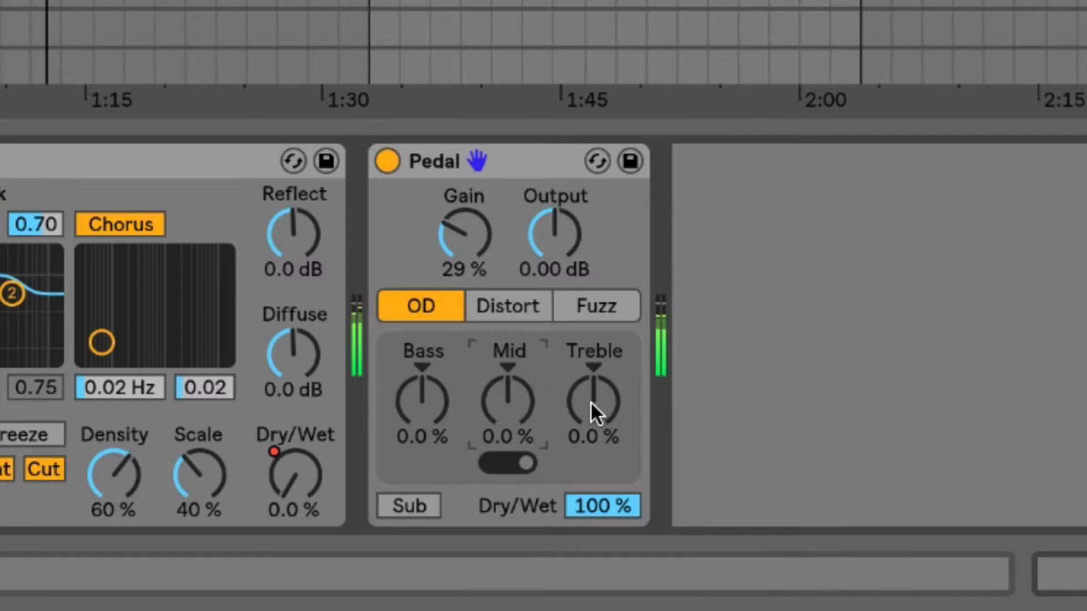
- Try a Treble boost and reset it to 0%, and lower the Pedal's Gain to 0%
mouse_move(589, 412)
left_mouse_down()
mouse_move(589, 357)
mouse_move(588, 470)
mouse_move(589, 369)
mouse_move(589, 393)
left_mouse_up()
key("Delete")
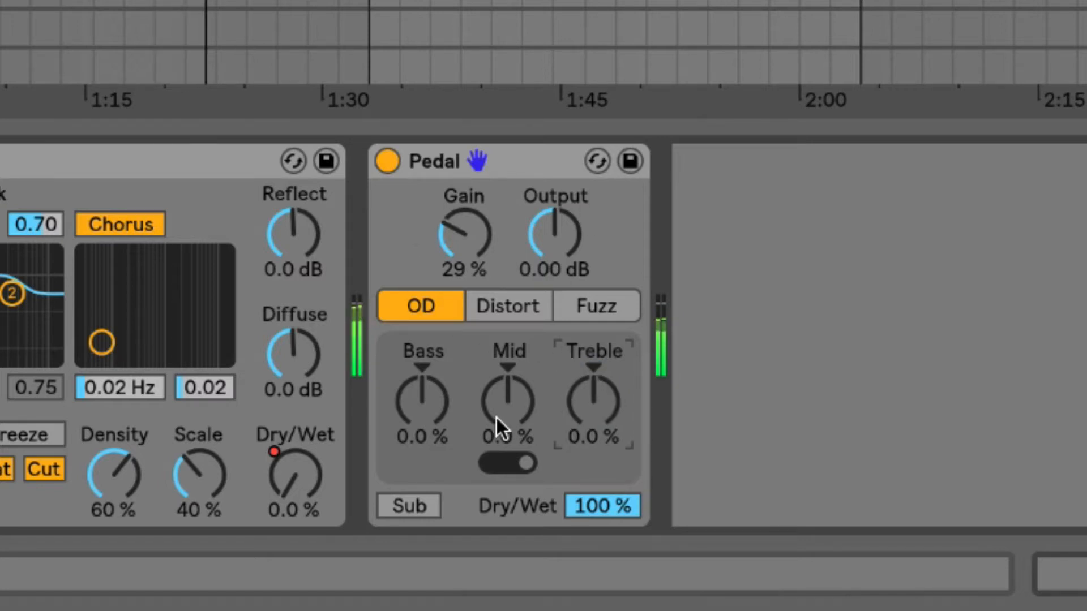
left_click_drag(439, 221, 439, 238)
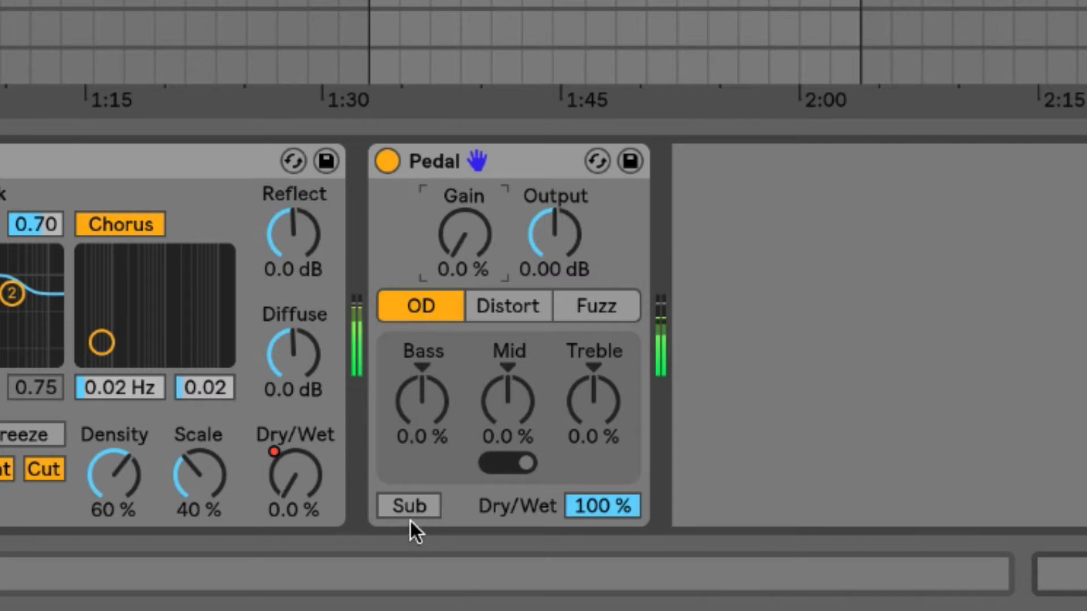
- Enable Sub on the Pedal with Gain at 18% and cut Bass to -100%
left_click(403, 505)
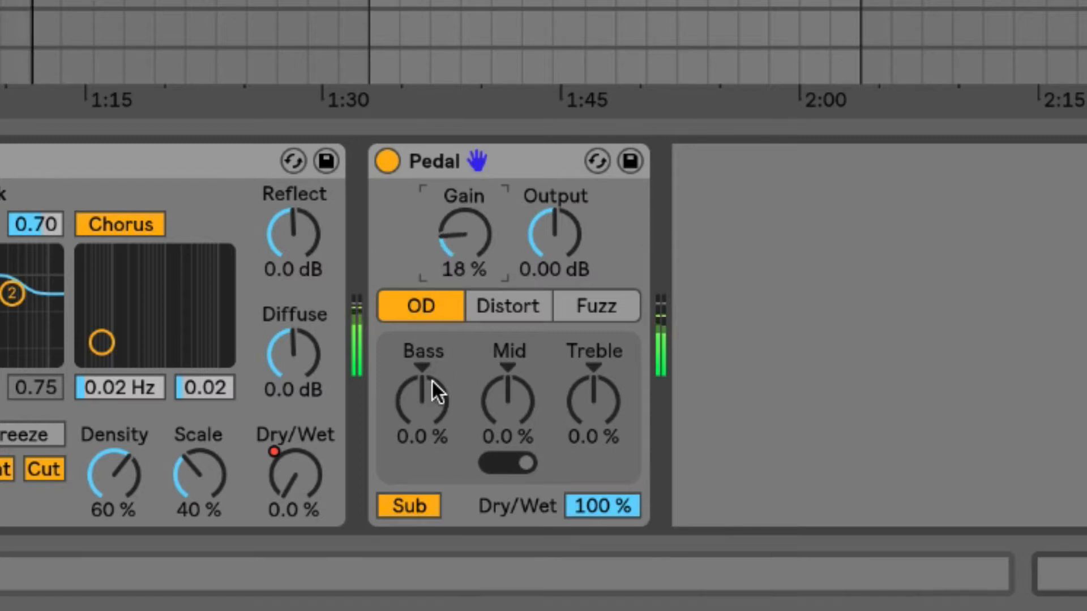
left_click_drag(426, 391, 426, 453)
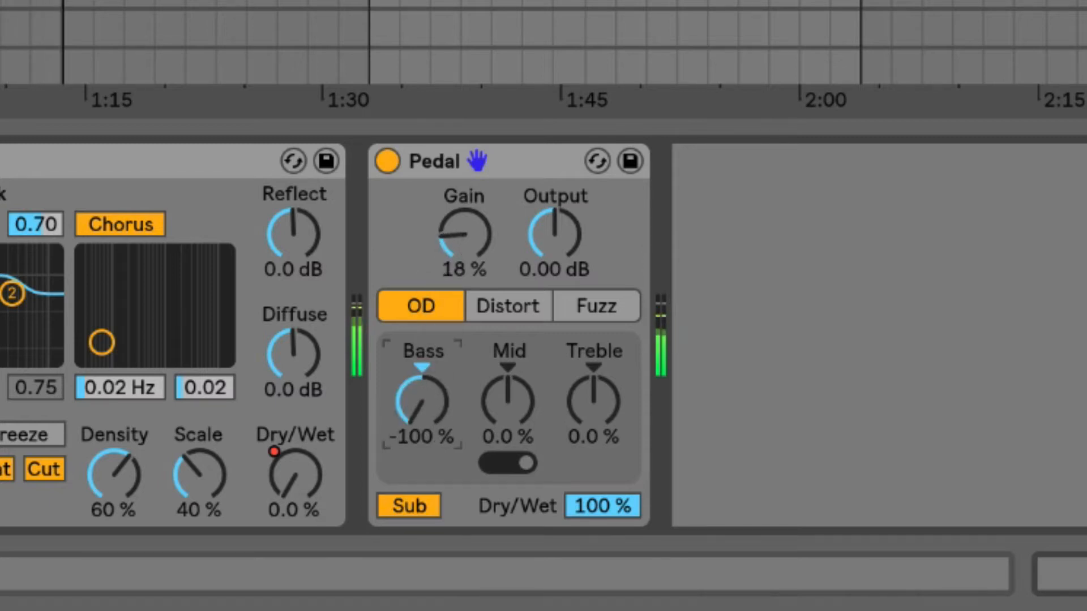
- Disable Sub, sweep Bass and reset it to 0%, and set the Pedal's Gain to 13%
left_click(409, 504)
left_click_drag(417, 432, 420, 381)
double_click(423, 371)
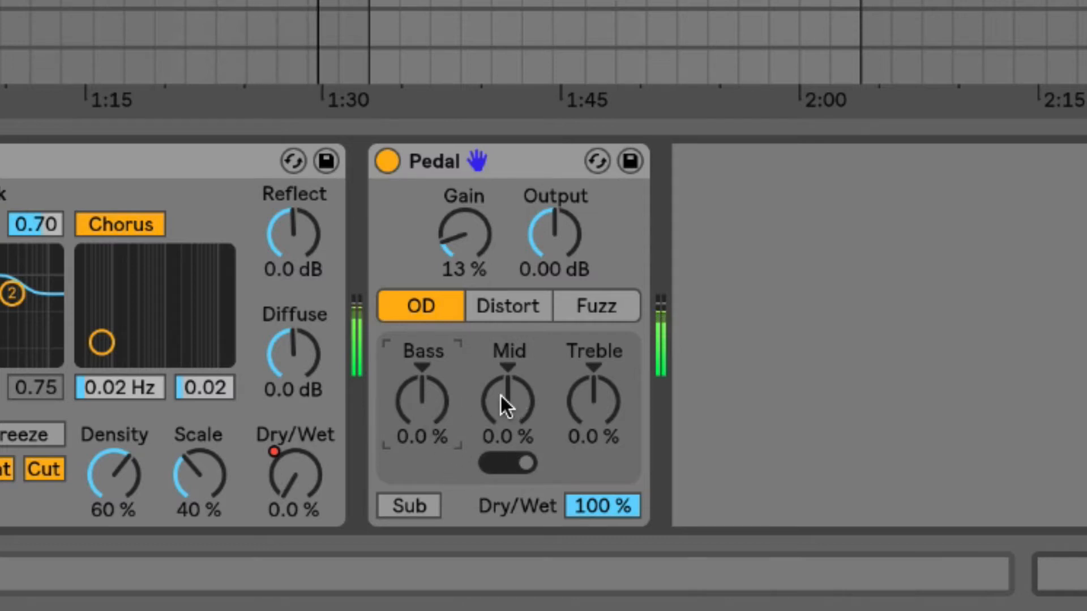
- Switch the Mid frequency to low and back to high, reset Treble to 0%, and enable Sub
left_click(518, 467)
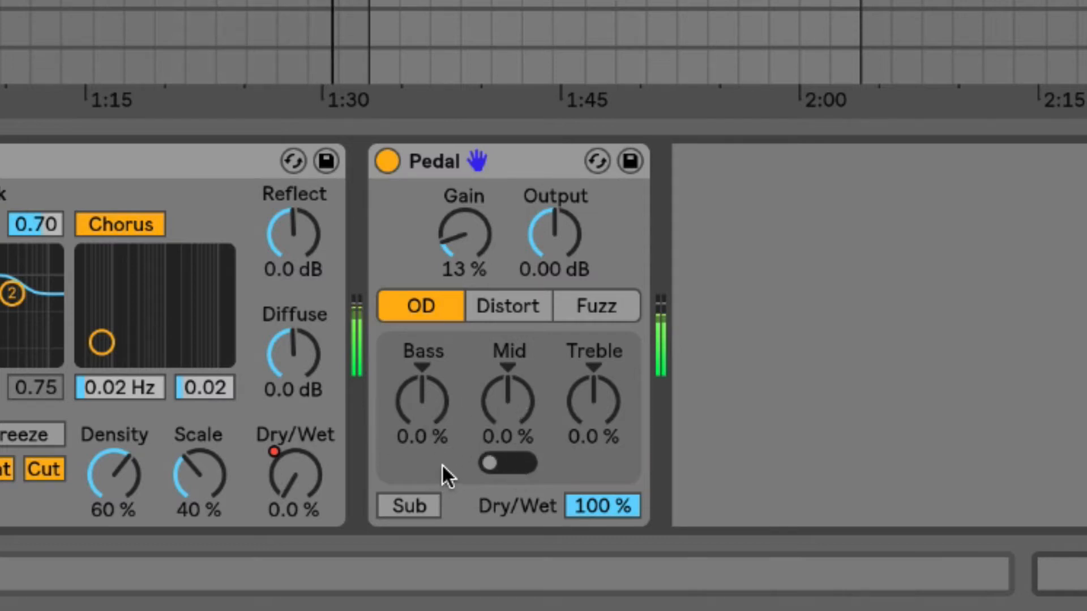
left_click(506, 463)
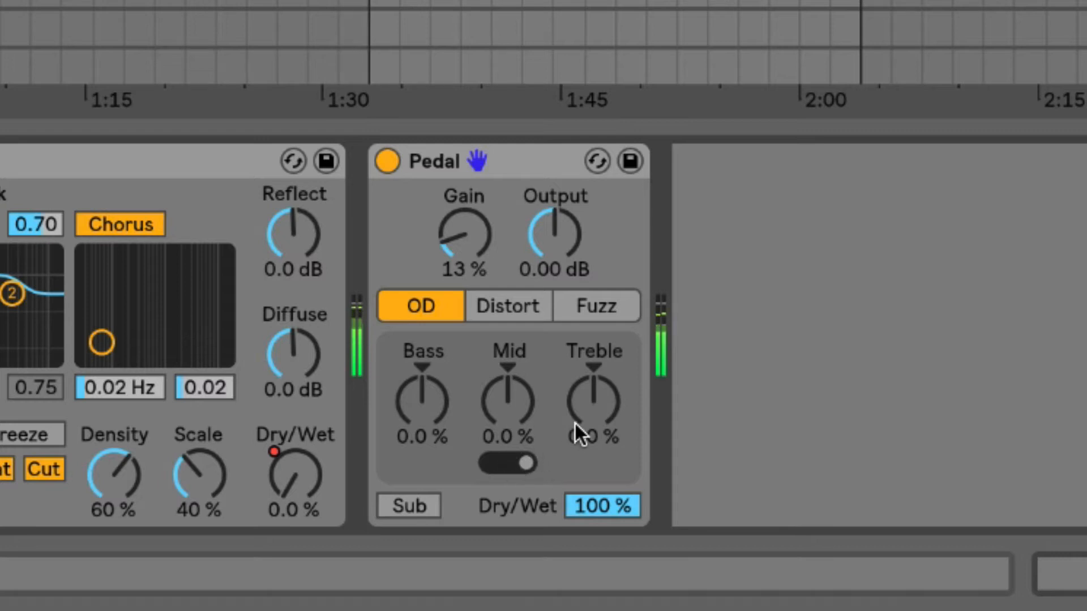
double_click(592, 359)
left_click(401, 505)
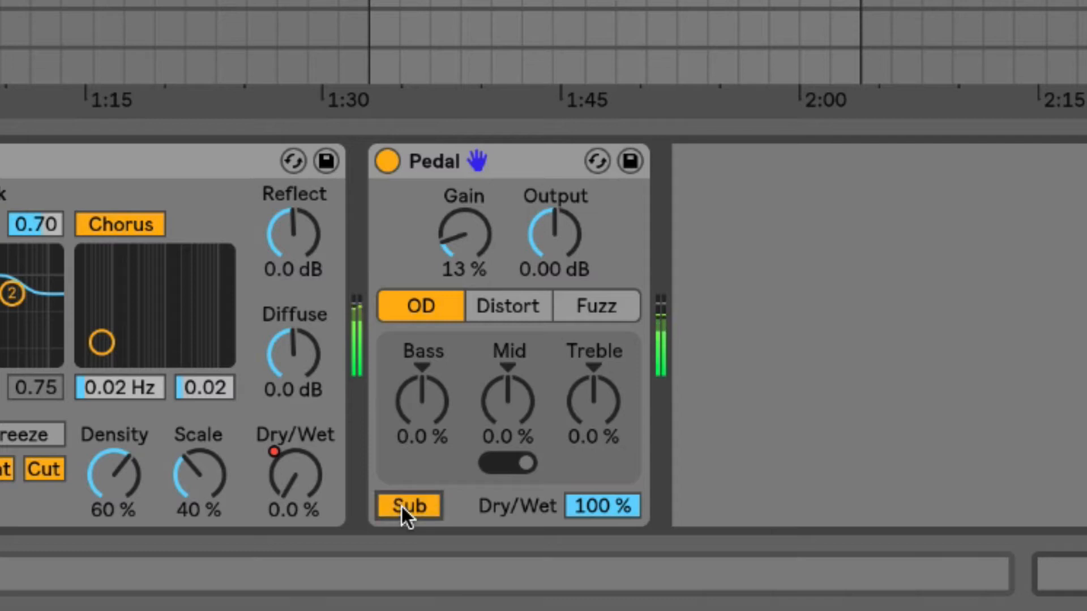
- Disable Sub on the Pedal, raise its Gain to 100% and lower Output to -5.40 dB
left_click(401, 505)
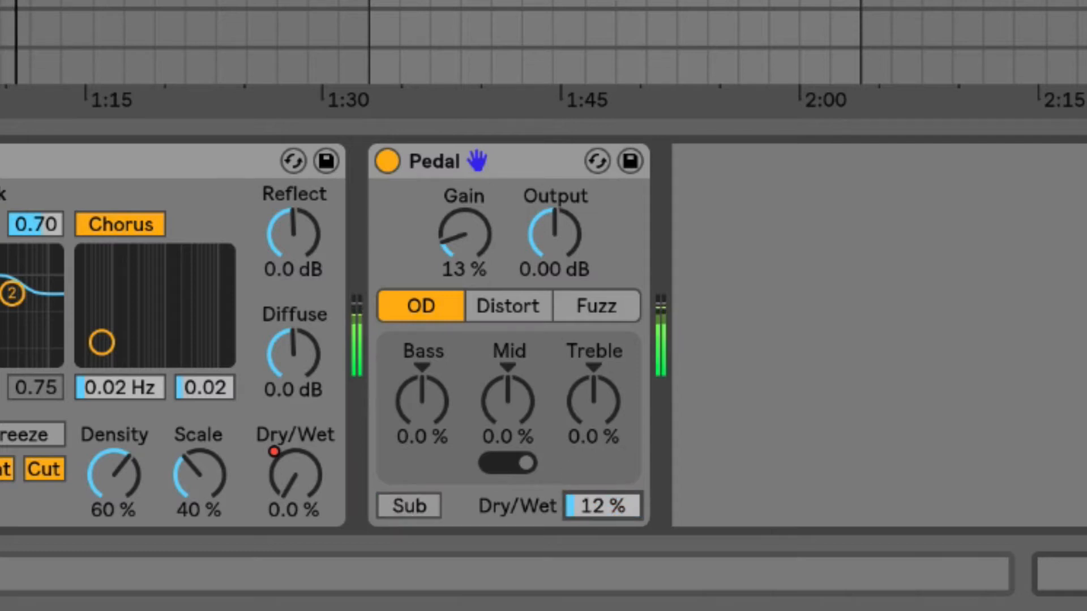
left_click_drag(482, 229, 481, 161)
left_click_drag(567, 233, 567, 260)
left_click_drag(476, 236, 475, 158)
- Try the Pedal's Fuzz mode with Bass at 25%, Mid at 24%, Treble at -27% and Dry/Wet at 29%
left_click(535, 309)
left_click(585, 307)
left_click_drag(515, 413, 566, 433)
left_click_drag(407, 406, 407, 390)
mouse_move(599, 506)
left_mouse_down()
mouse_move(599, 494)
mouse_move(601, 518)
left_mouse_up()
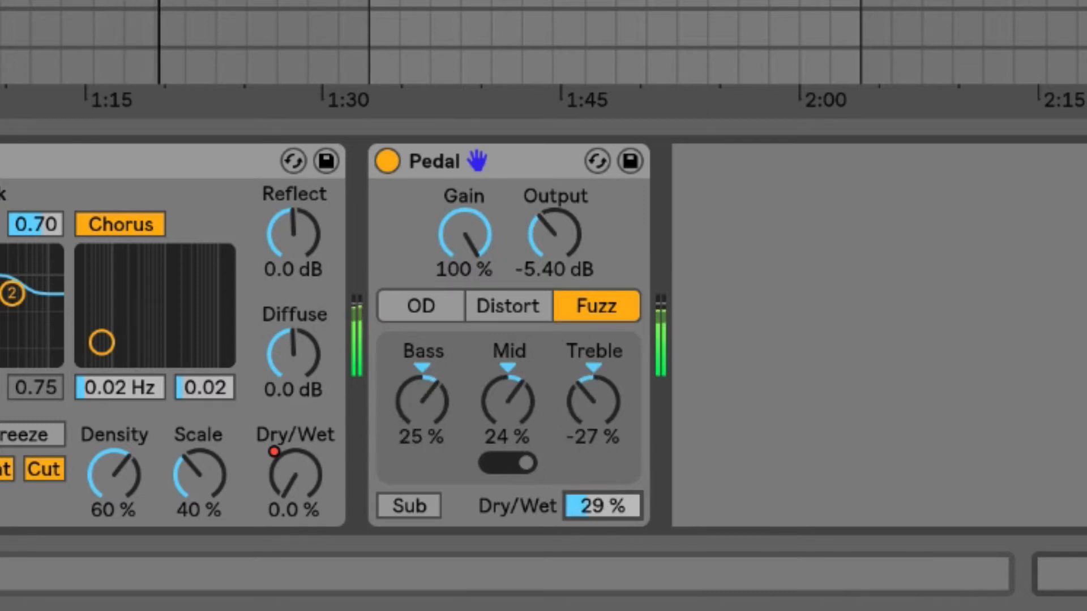
- Return the Pedal to OD with Bass, Mid, Treble and Dry/Wet all at 0%, and turn down its Gain
left_click(510, 307)
left_click(431, 306)
left_click(447, 364)
key("Delete")
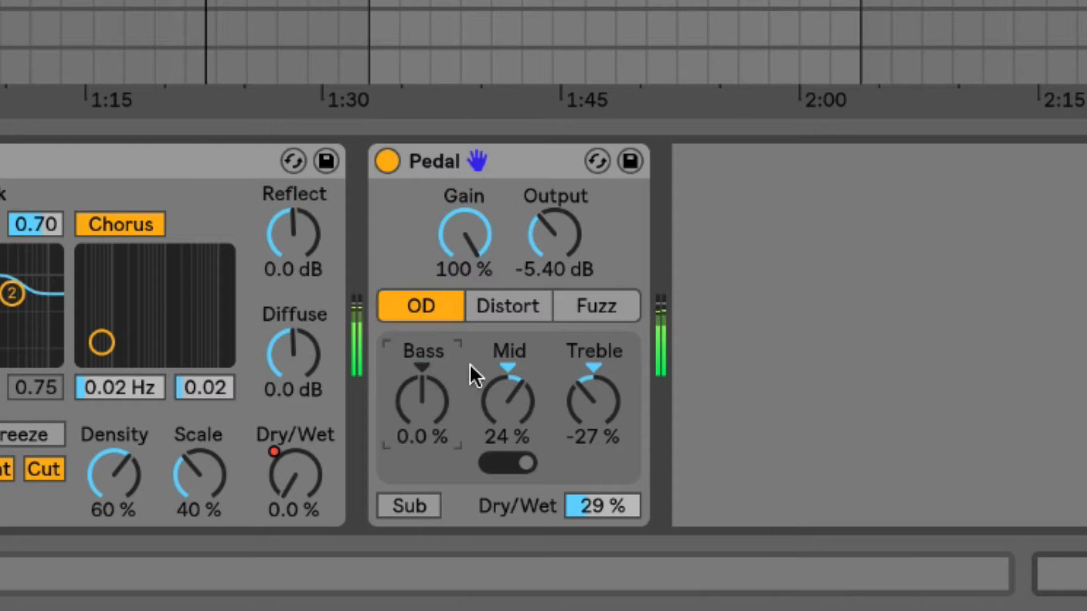
left_click(512, 366)
key("Delete")
left_click(592, 363)
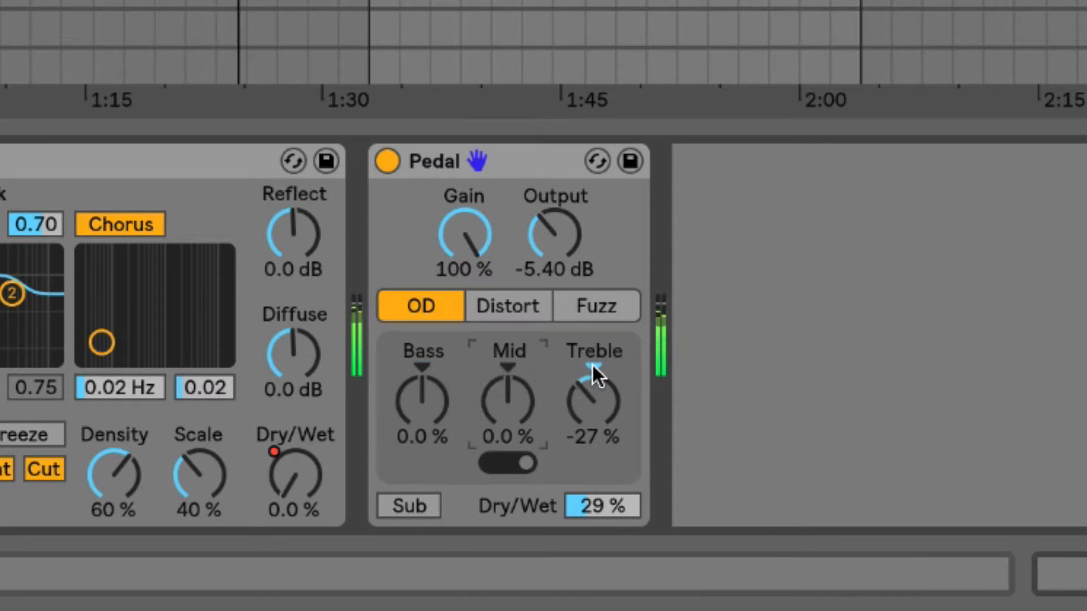
key("Delete")
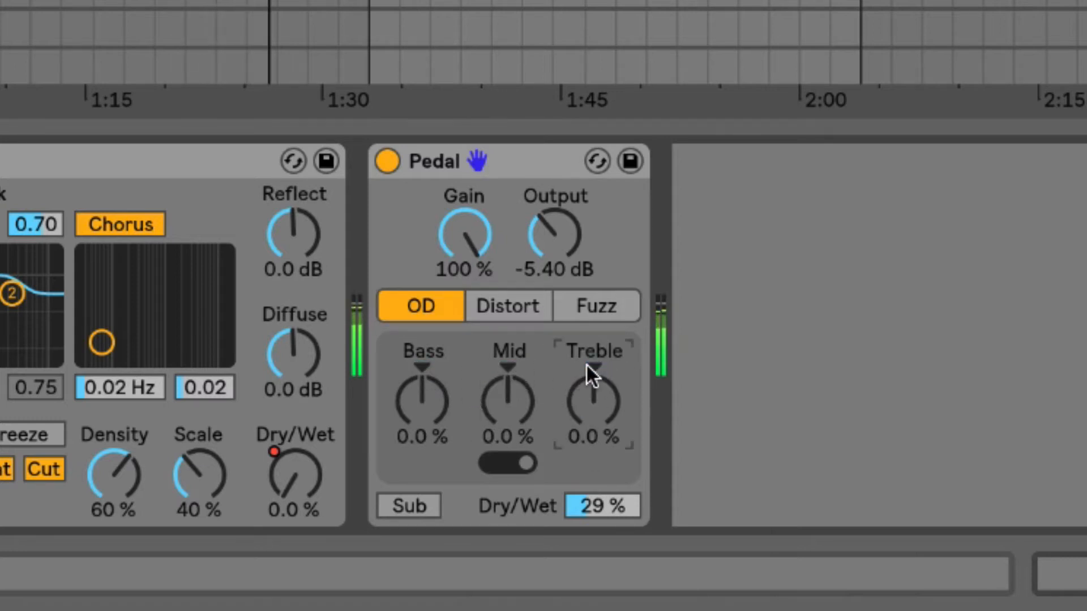
left_click_drag(583, 505, 583, 566)
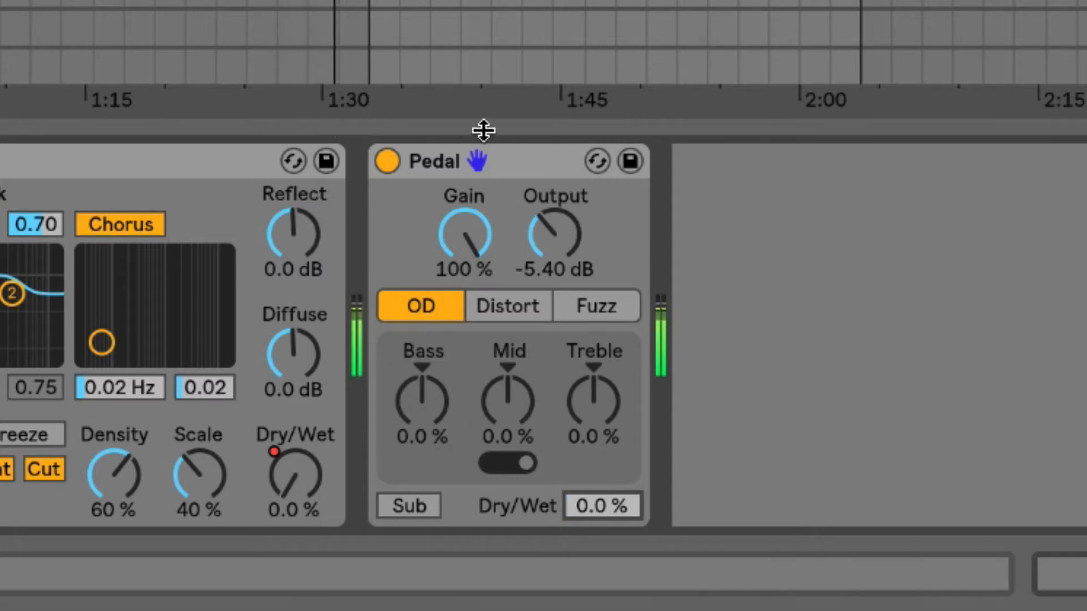
left_click_drag(461, 236, 461, 273)
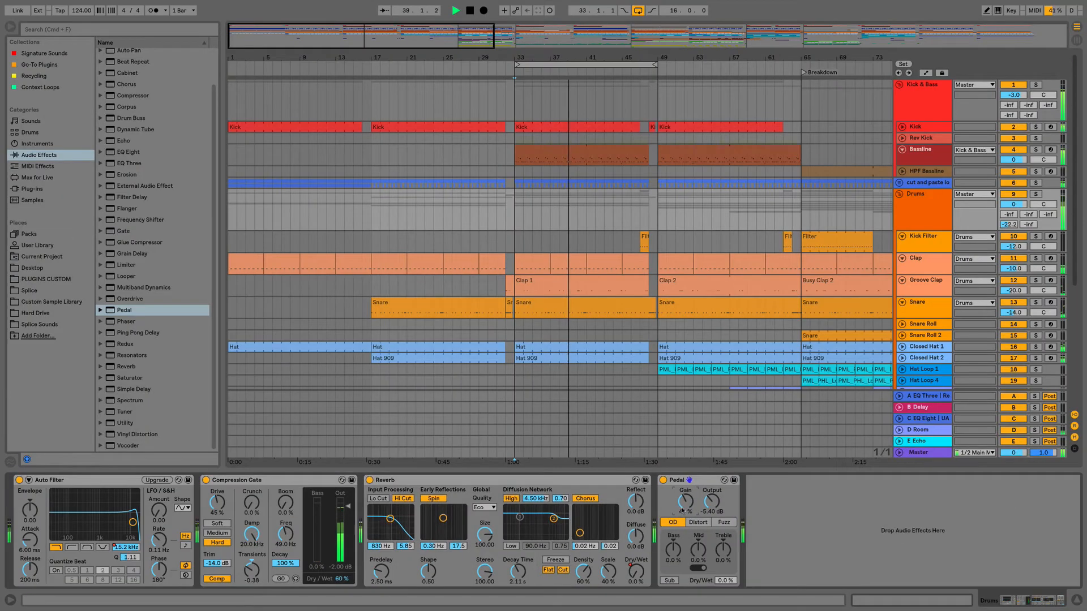
- Insert a new MIDI track below the Bassline track, with the insert mark at bar 17
left_click(370, 159)
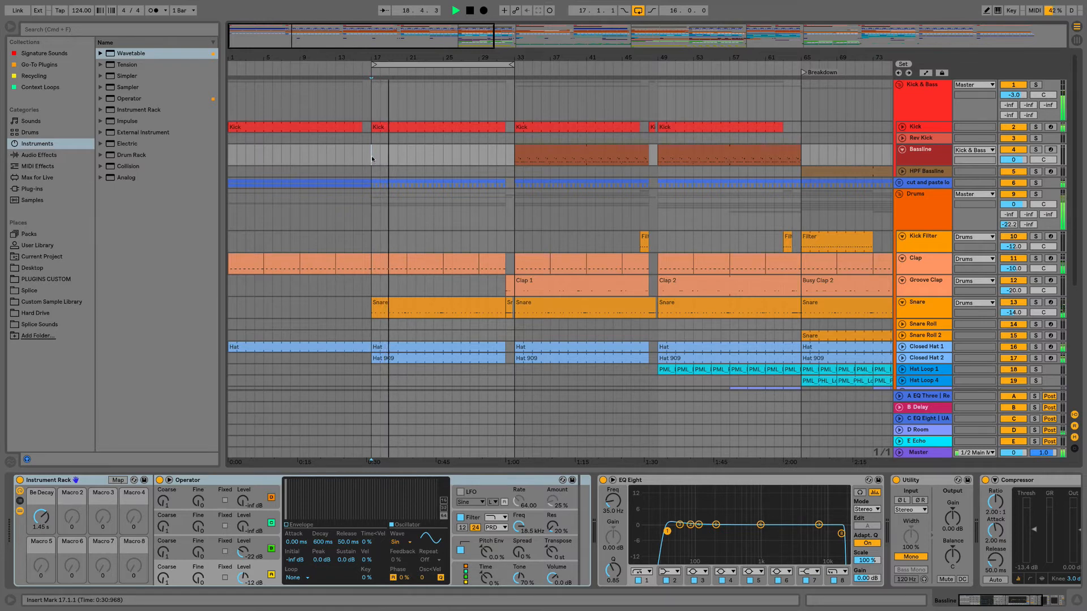
key("shift+super+t")
left_click(931, 174)
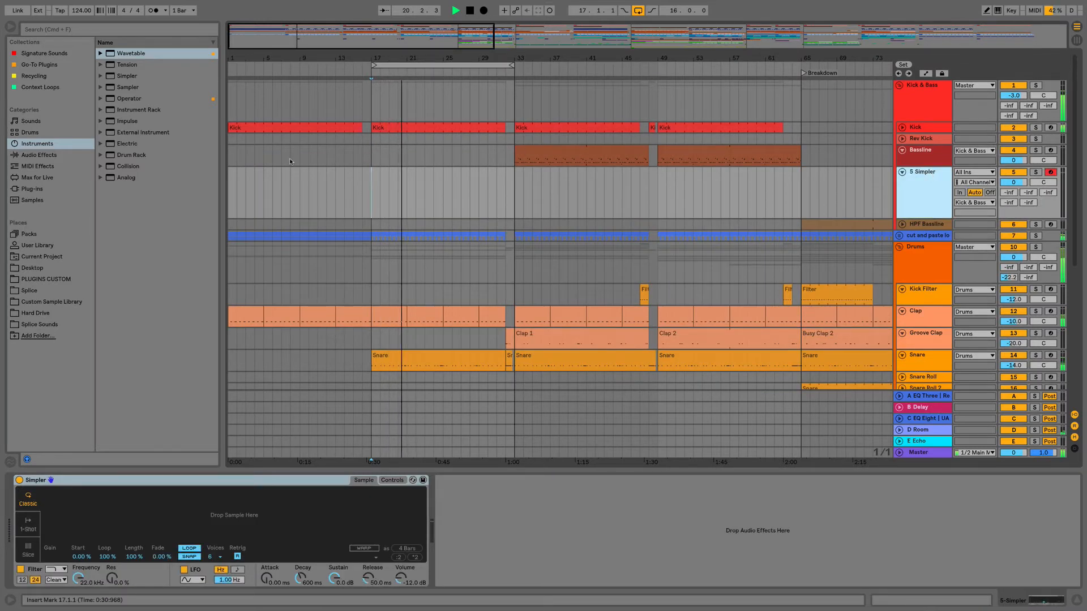
- Browse Tension's Bass presets and load Tension Rubber Bass onto the new MIDI track in place of Simpler
left_click(100, 65)
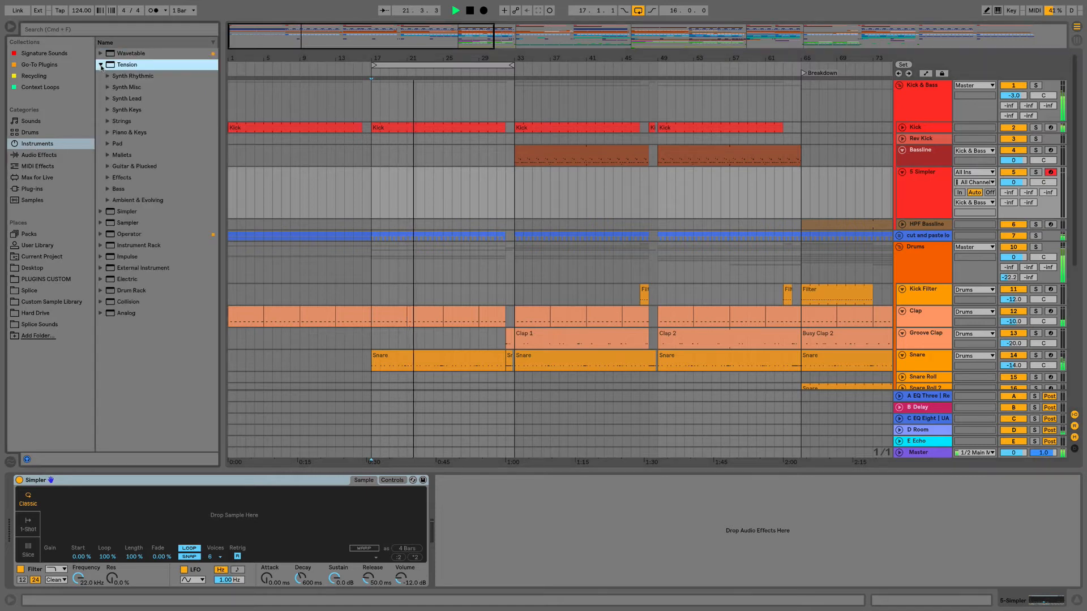
left_click(117, 188)
left_click(118, 199)
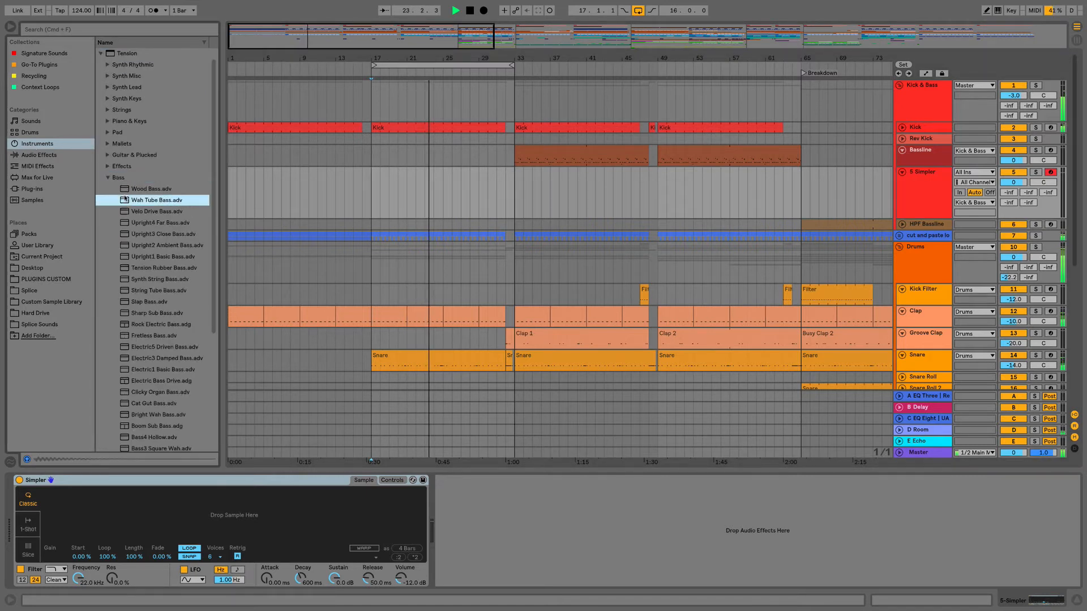
scroll(131, 198, "down", 3)
left_click(138, 177)
left_click(140, 198)
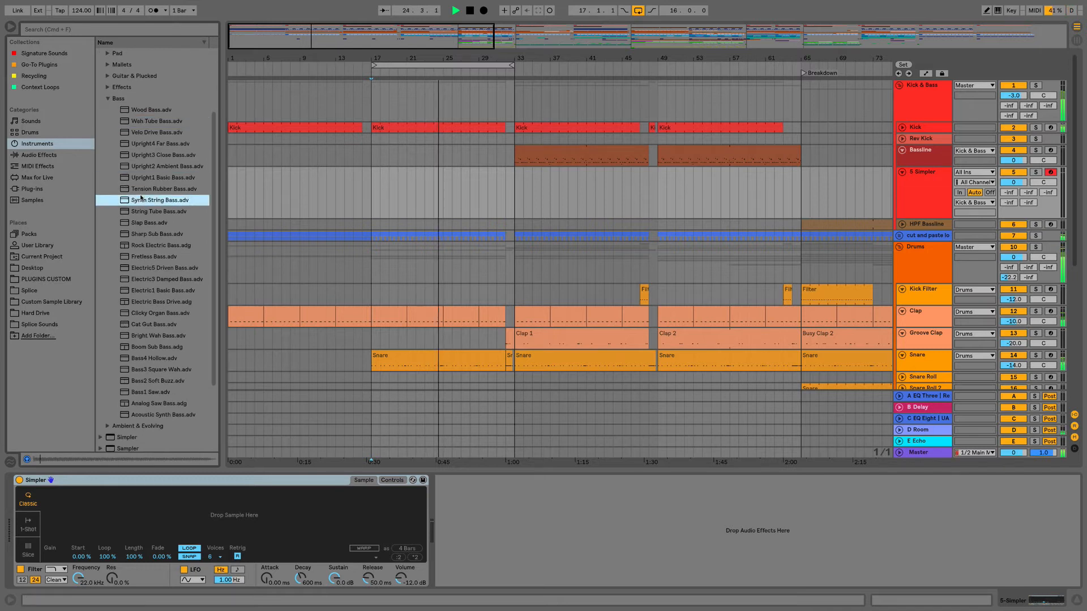
left_click(149, 192)
left_click_drag(152, 193, 319, 481)
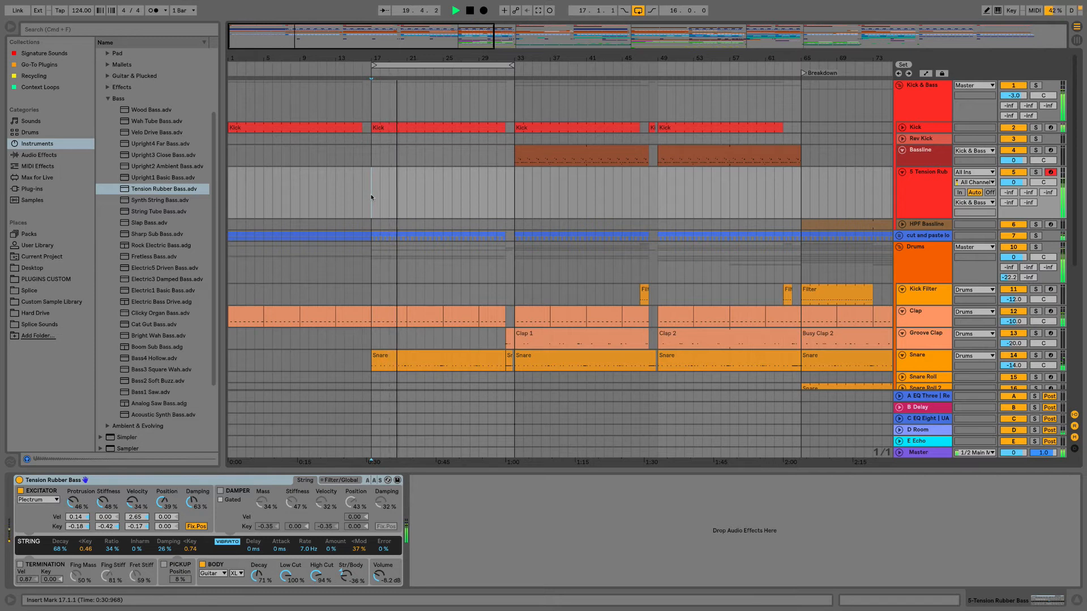
- Capture the played bass notes as a MIDI clip at bar 17 and open the clip for note editing
mouse_move(539, 14)
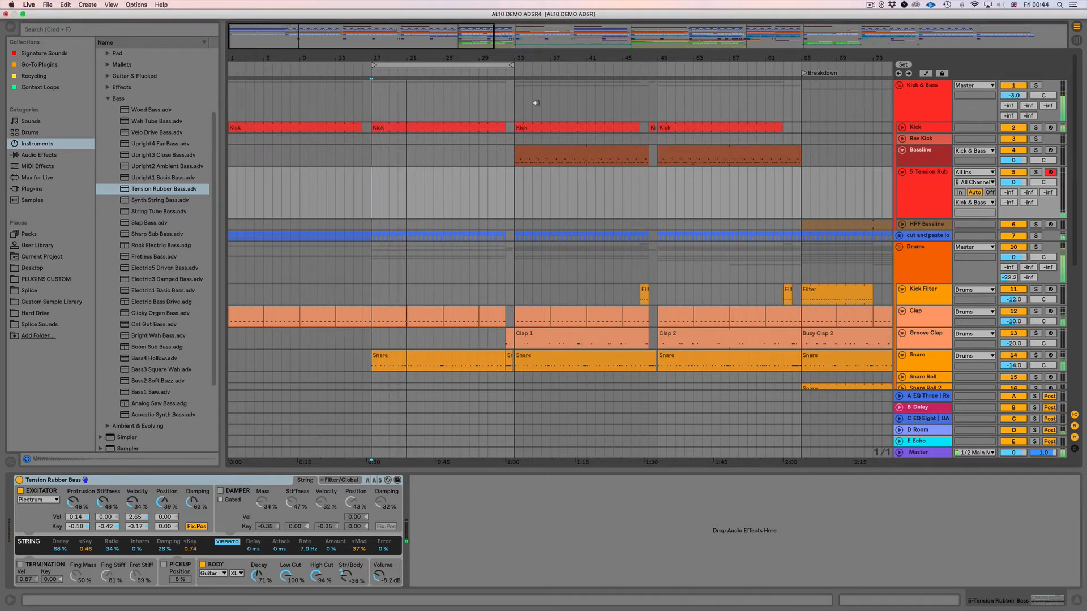
left_click(538, 10)
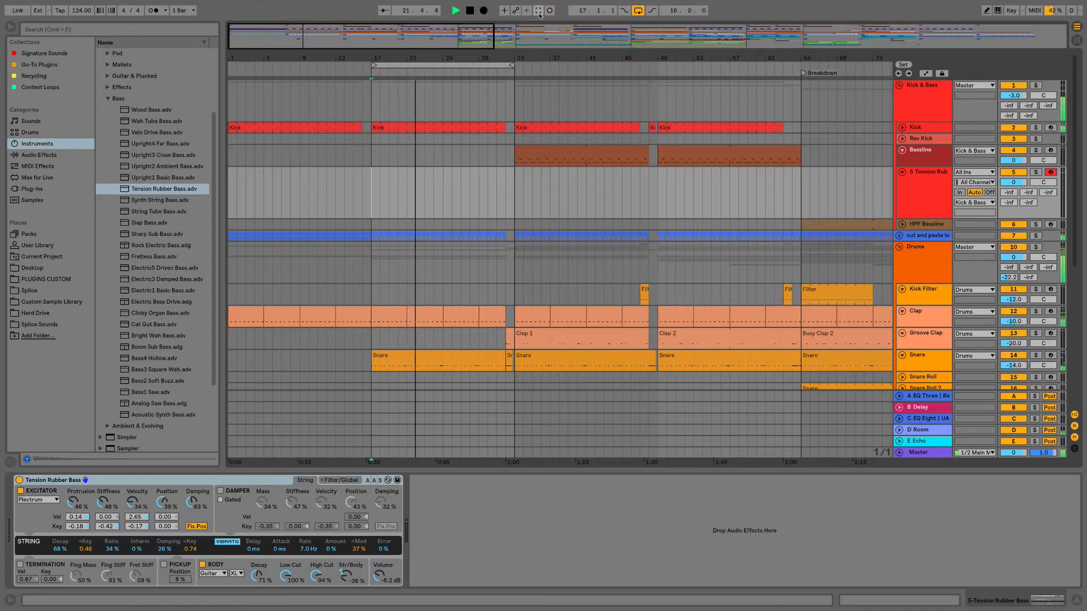
key("space")
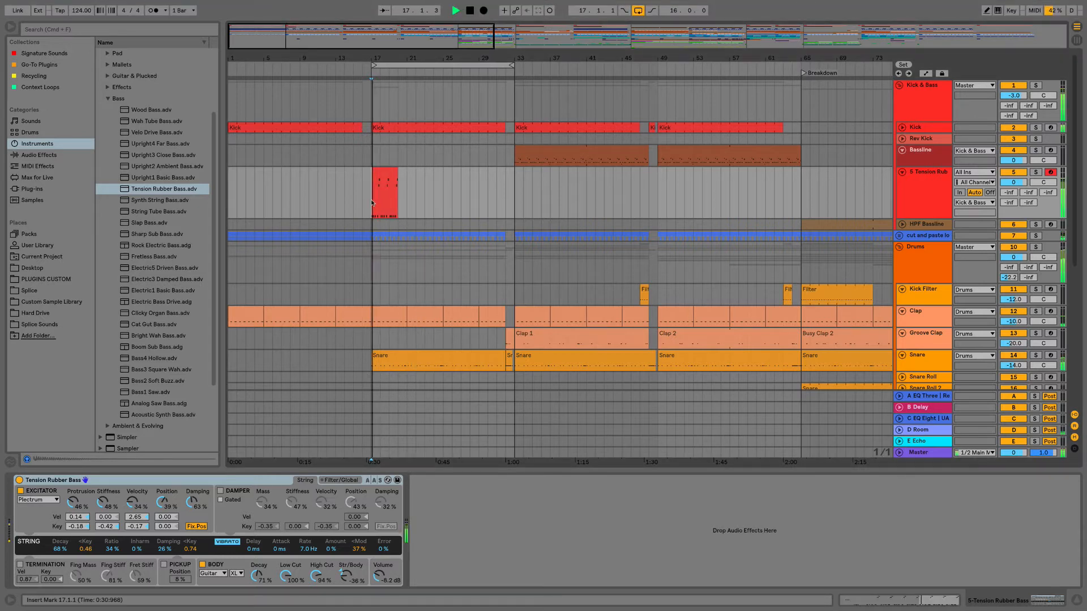
double_click(375, 198)
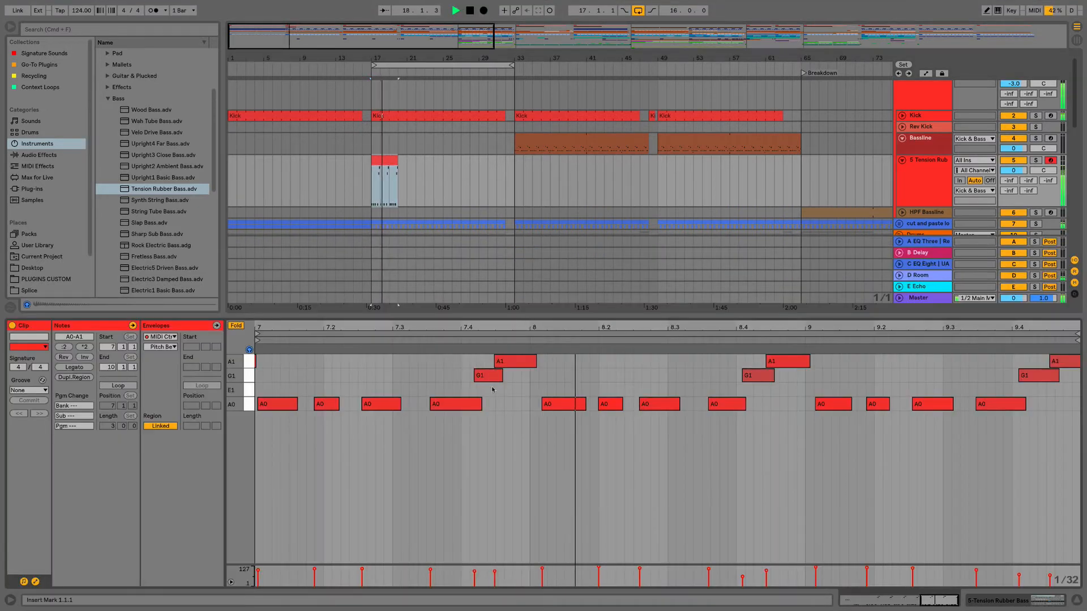
- Select all notes in the captured bass clip and quantize them
left_click(495, 397)
key("super+a")
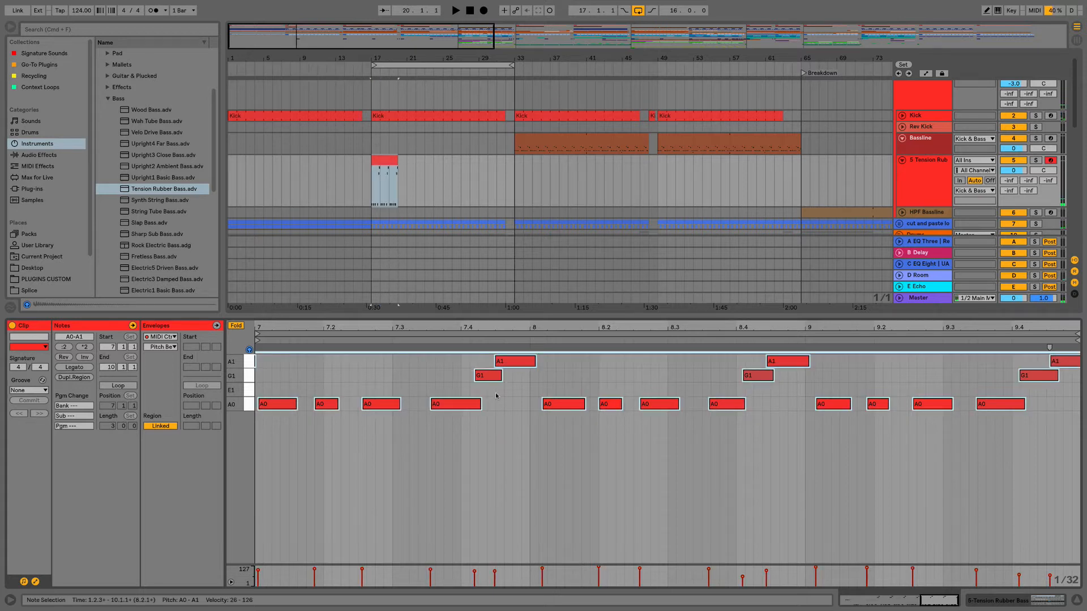
key("super+shift+u")
key("Return")
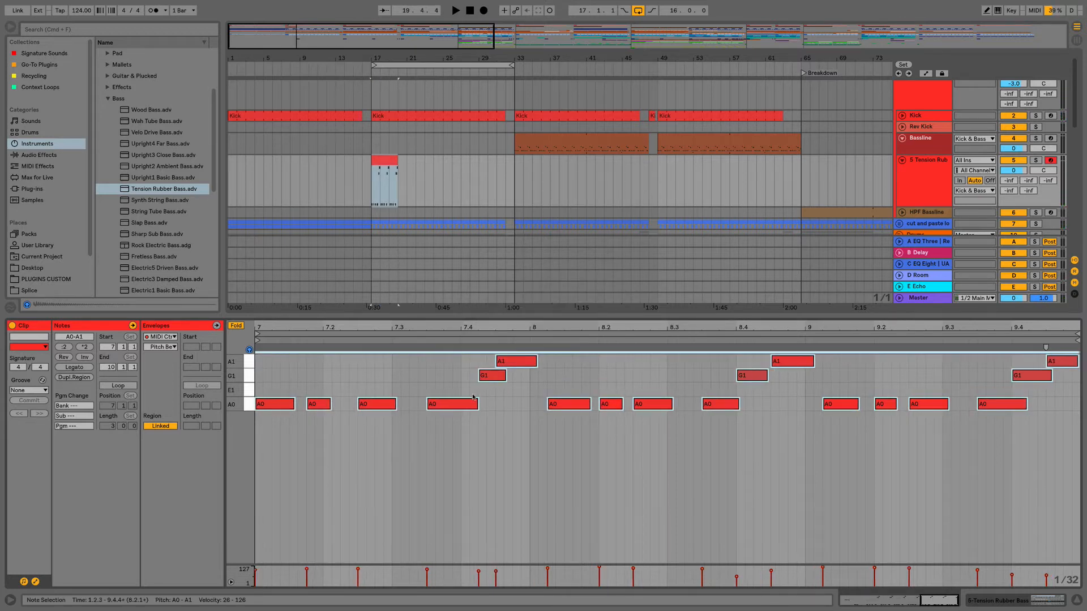
- Play back the quantized bass clip and move the G1 note in clip bar 7 to start at 7.4
key("space")
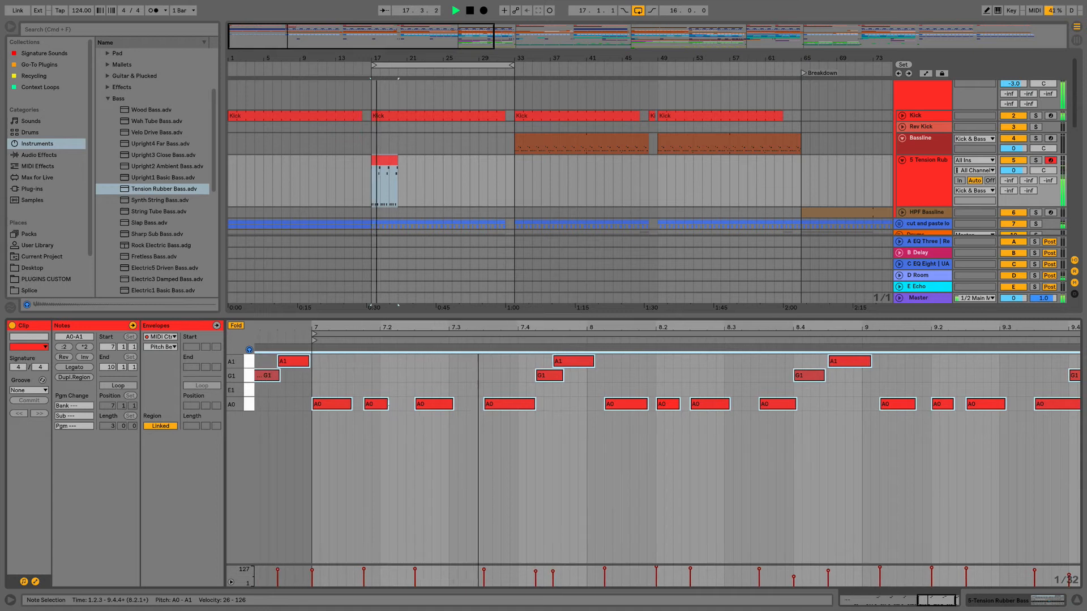
scroll(385, 403, "left", 3)
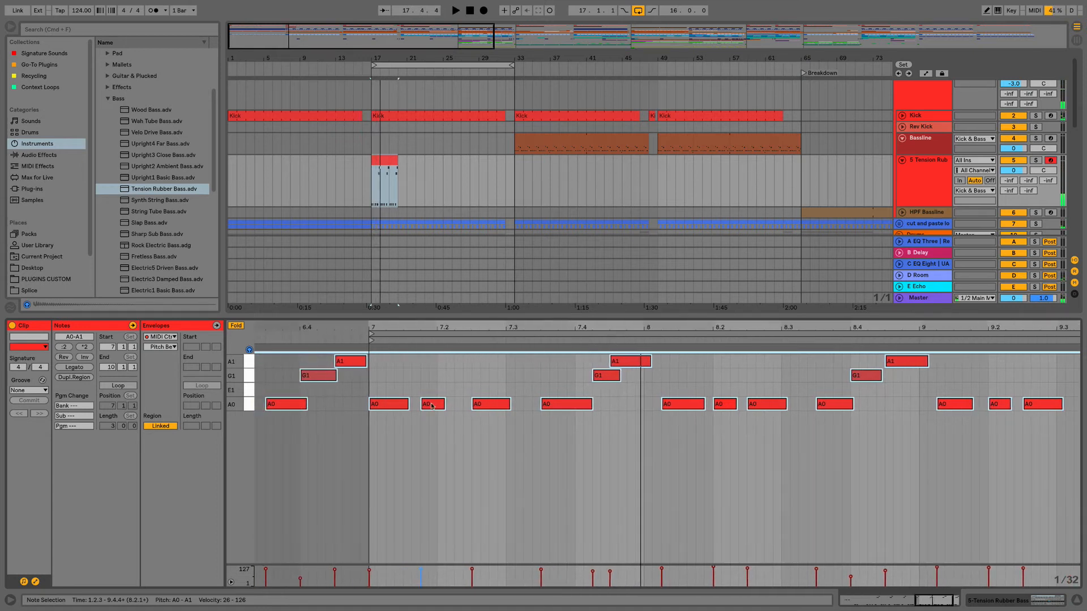
left_click(444, 393)
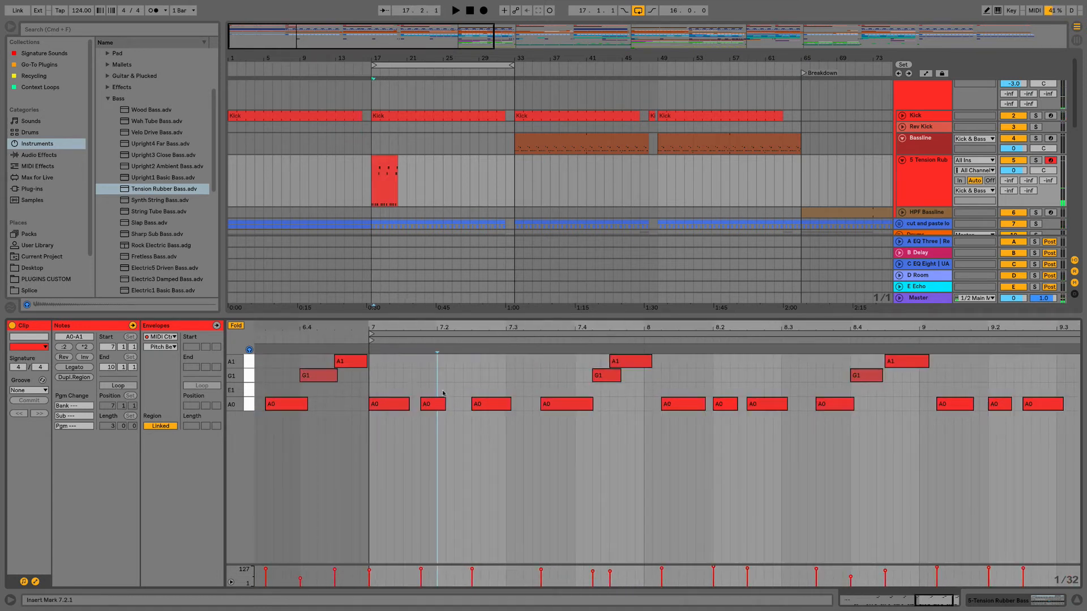
key("space")
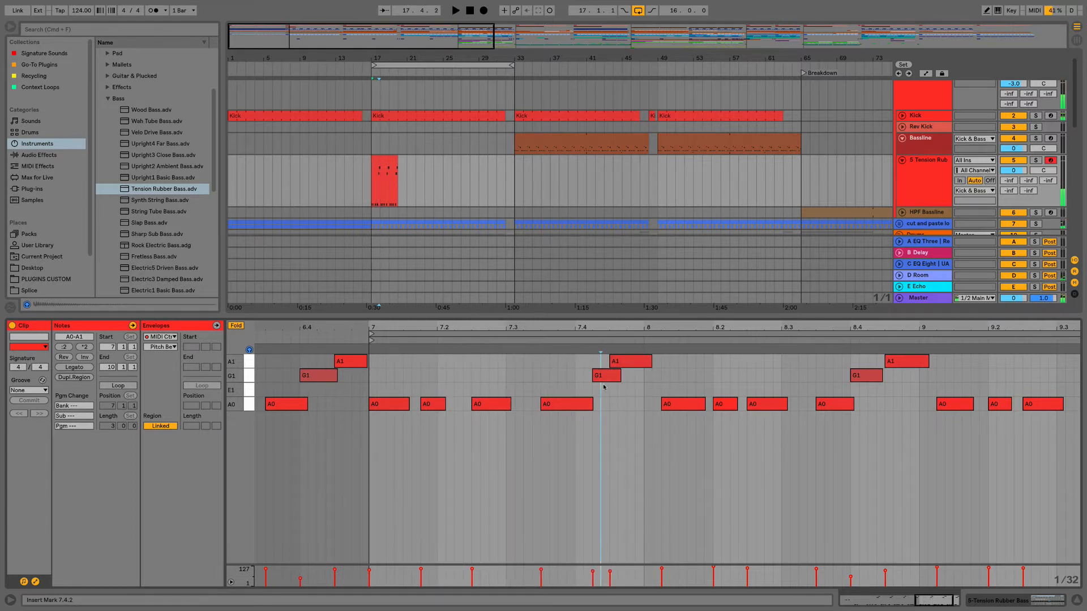
left_click_drag(610, 380, 580, 388)
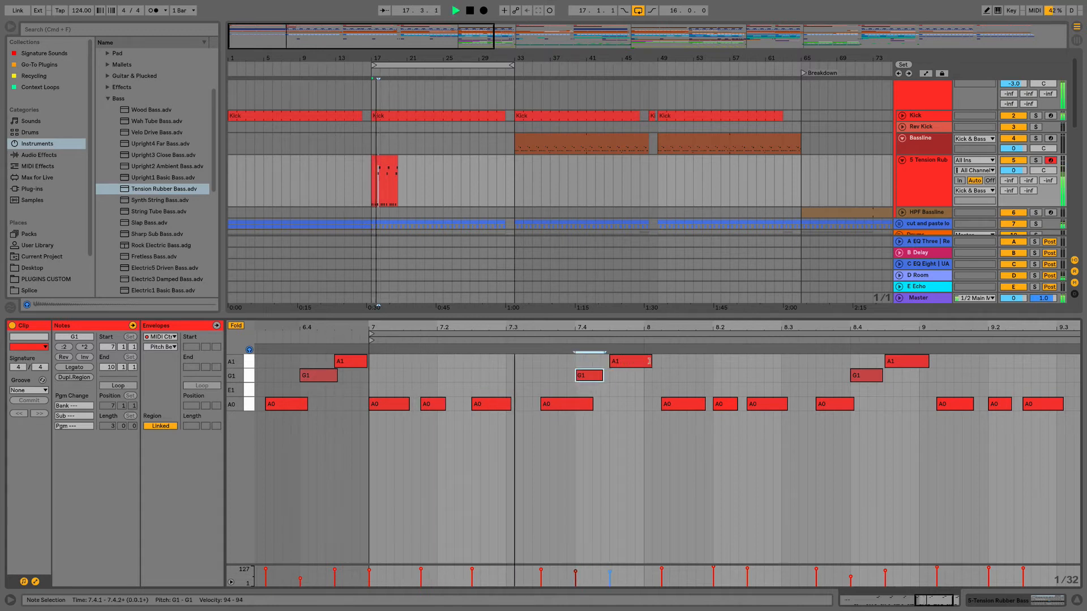
- Trim bar 7's A1 note to end at bar 8 and loop the clip over bar 7
left_click_drag(650, 363, 384, 418)
key("space")
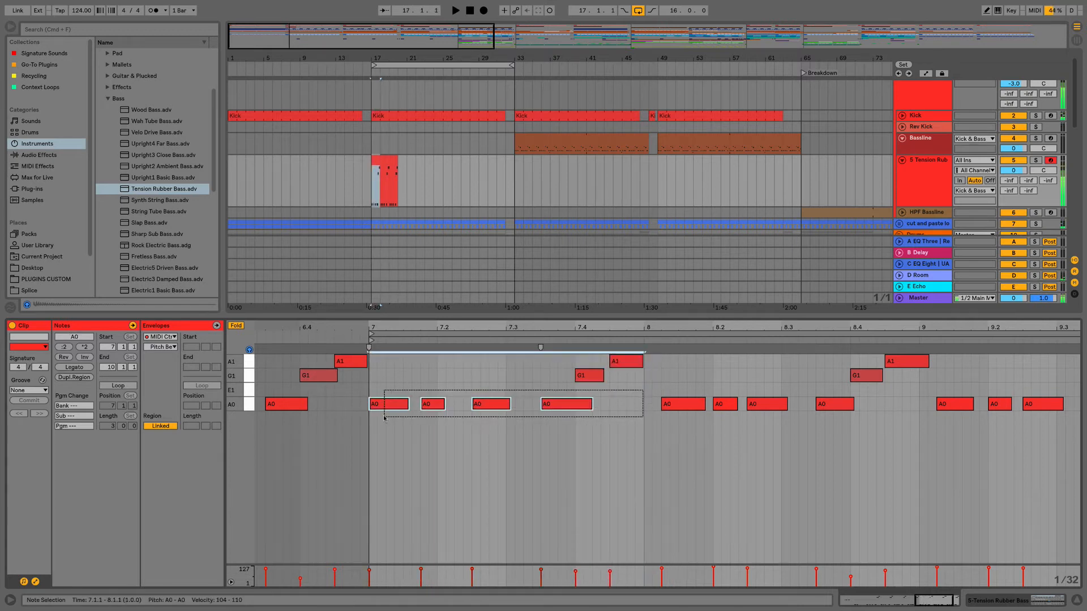
key("super+l")
key("space")
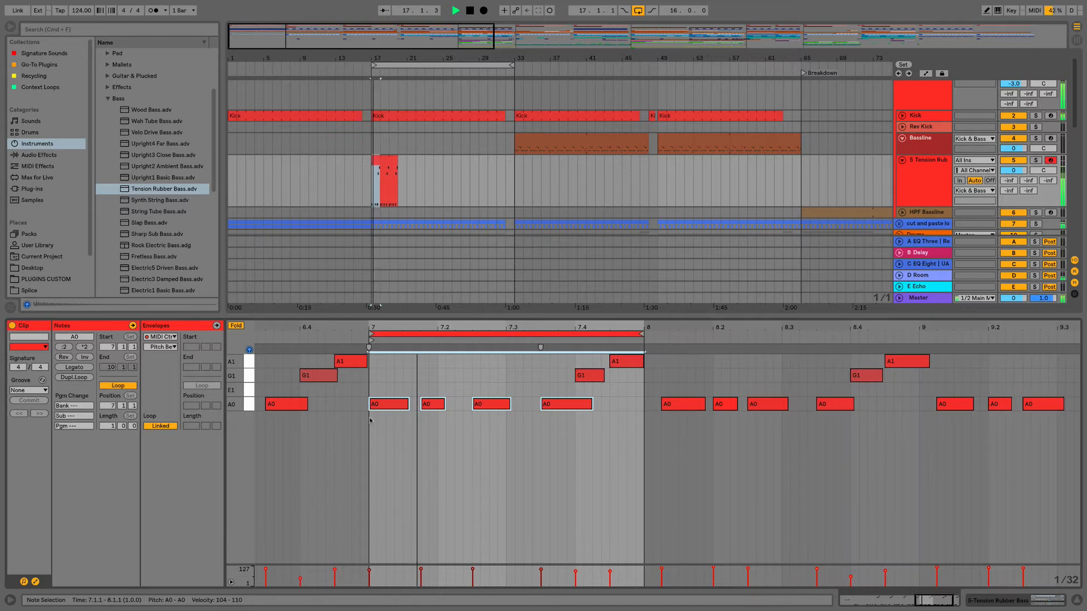
key("space")
- Nudge bar 7's second A0 note slightly later and shorten it, shorten the fourth A0 to about 7.4, and slightly lengthen the first
left_click(438, 419)
left_click(436, 407)
left_click_drag(435, 407, 439, 411)
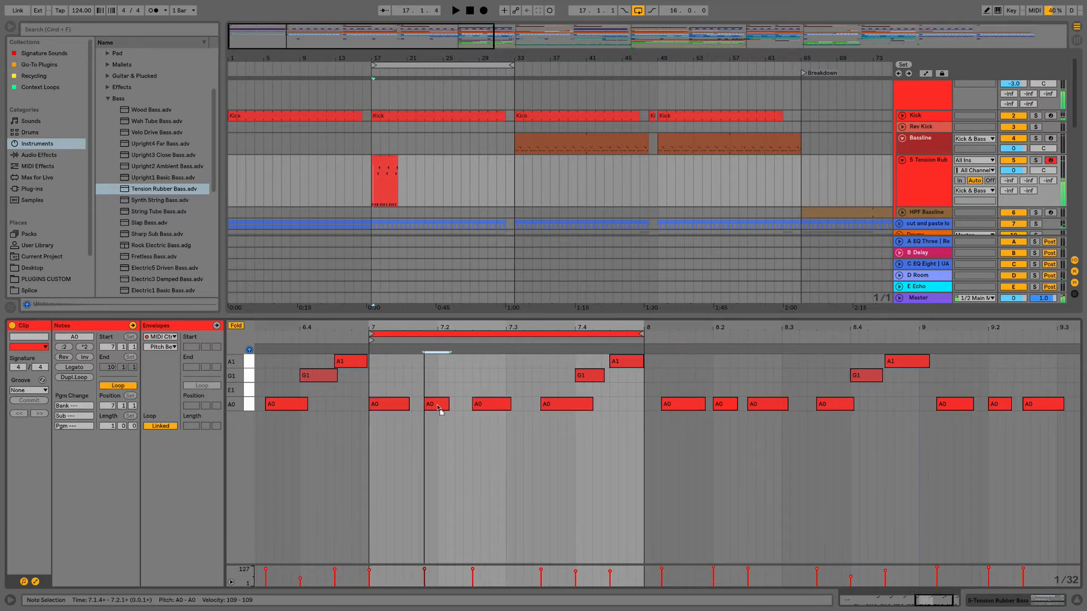
key("space")
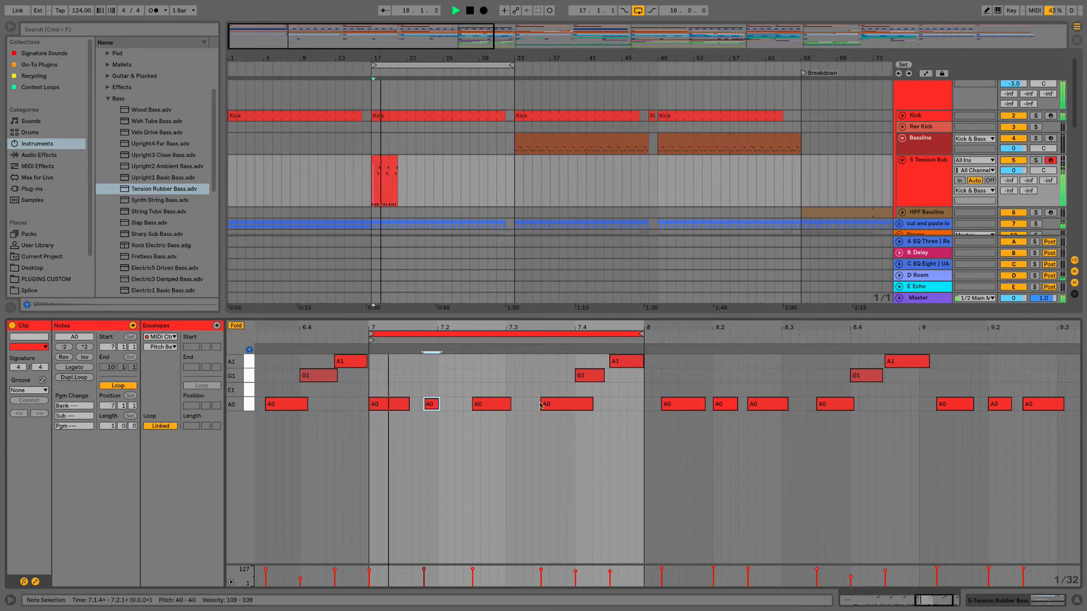
left_click_drag(592, 404, 577, 405)
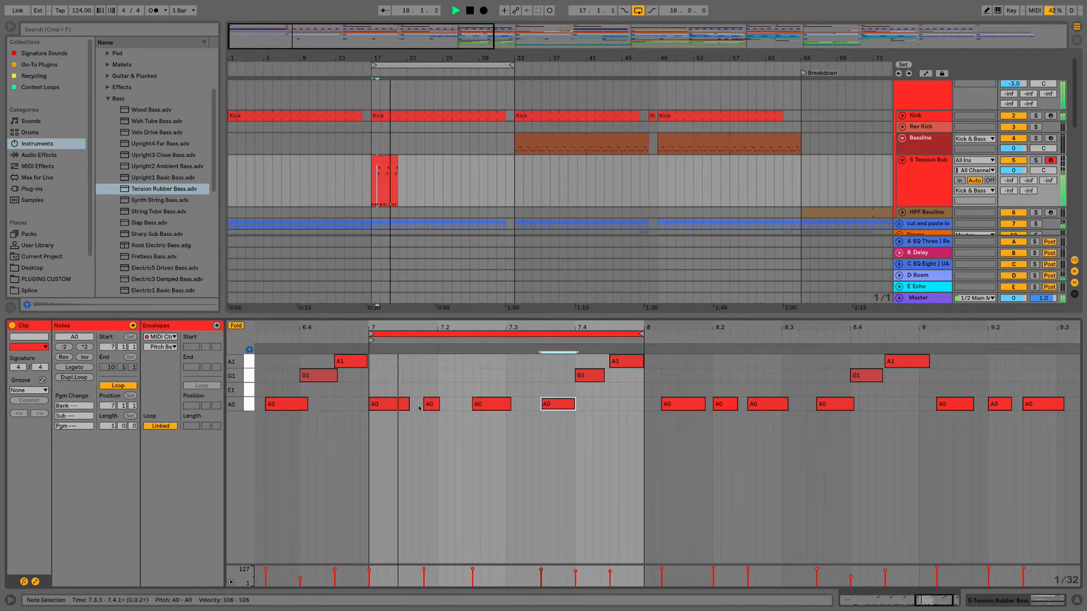
left_click_drag(409, 405, 412, 405)
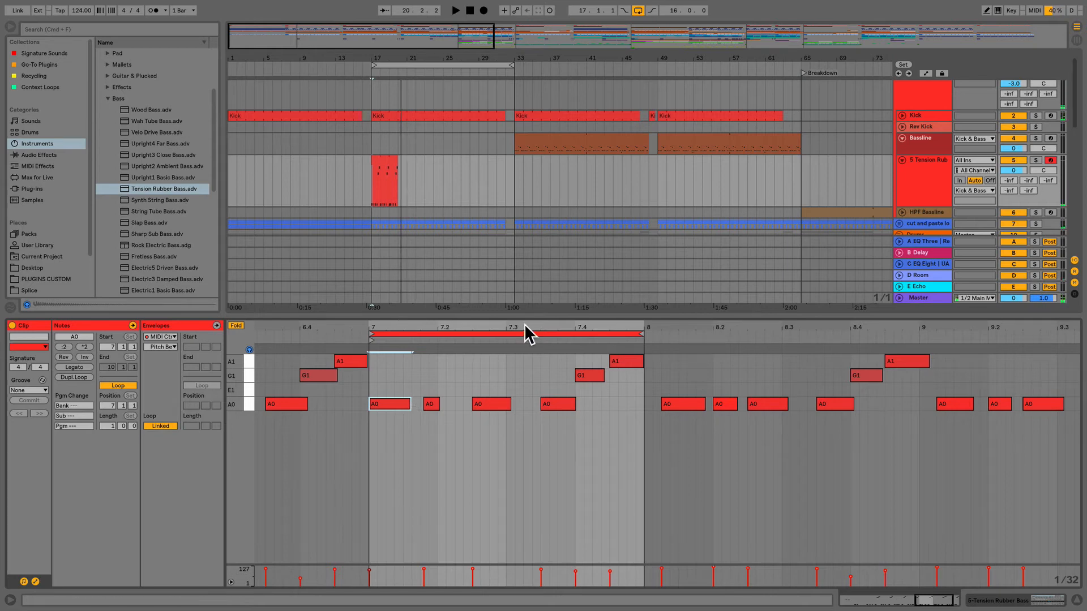
- Extend the looped bass clip in the arrangement to bar 33 and show the track's devices
left_click_drag(394, 159, 509, 161)
key("space")
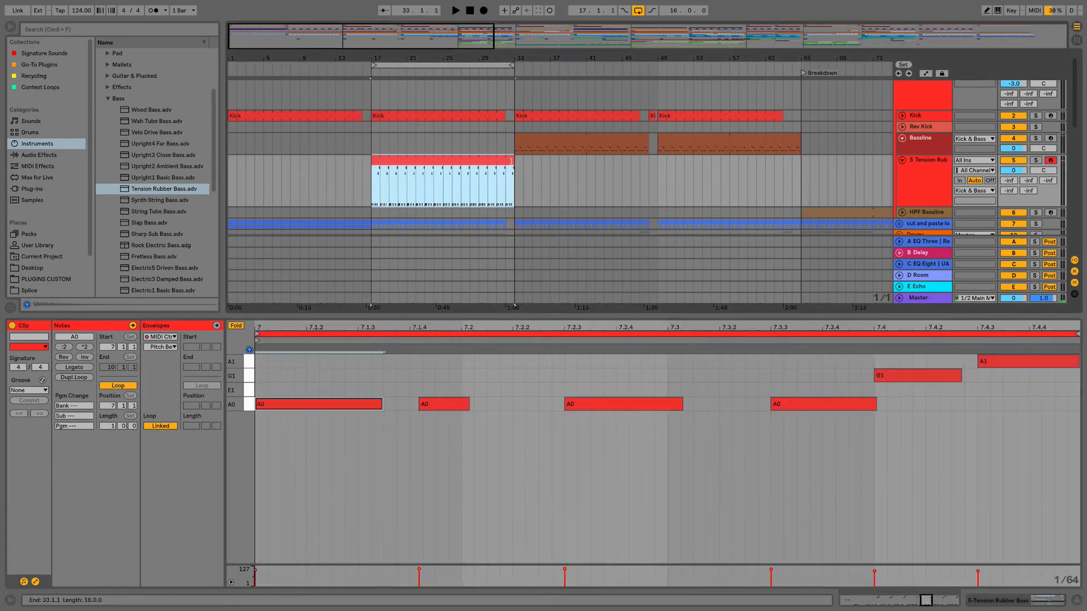
key("shift+Tab")
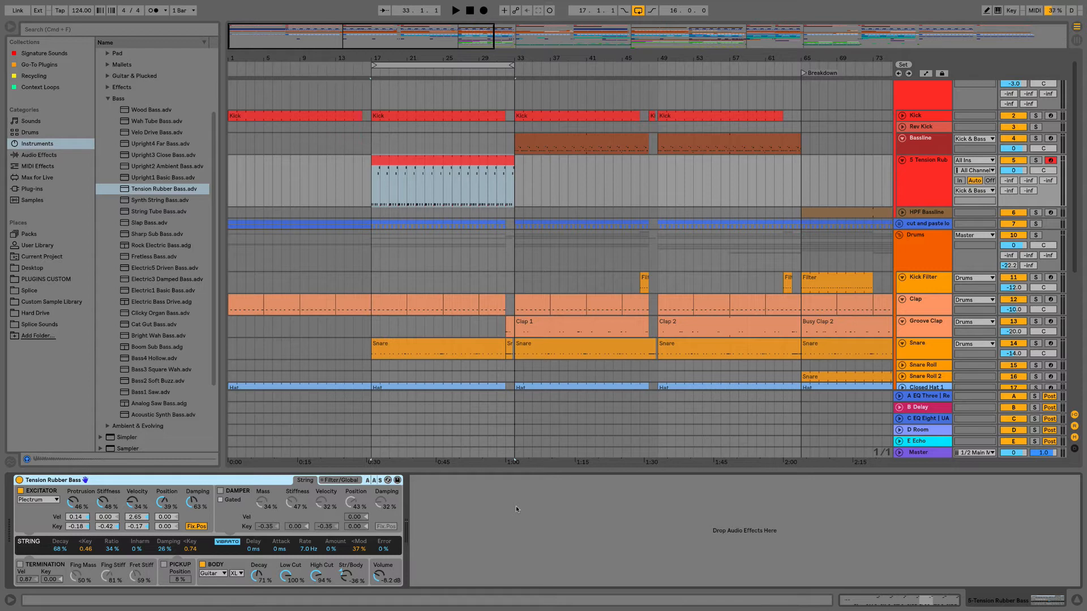
scroll(484, 452, "up", 1)
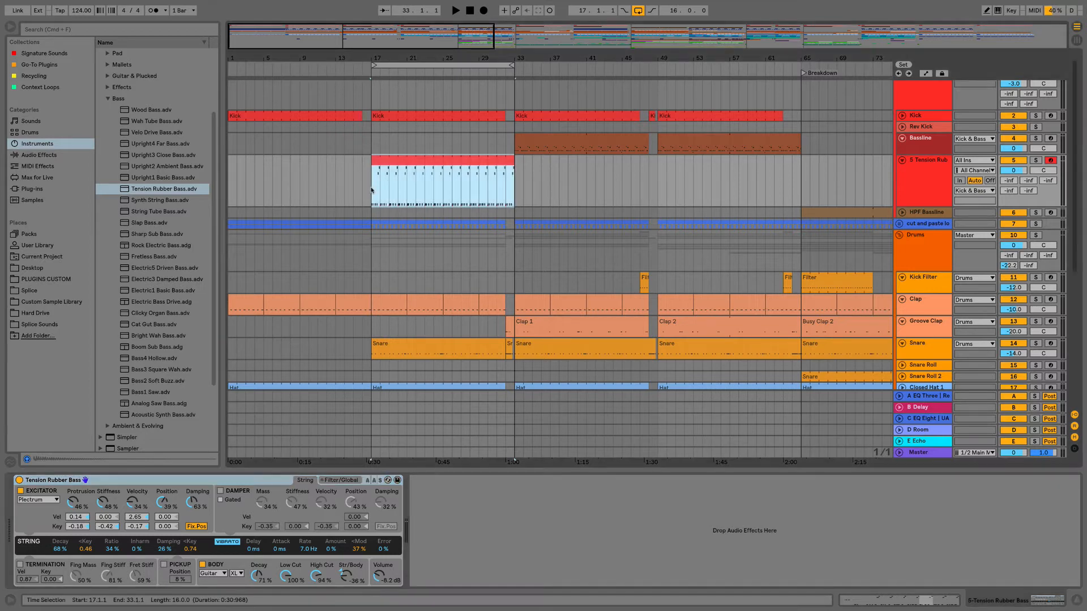
- Start playback from bar 17 and add the Pedal effect after the Tension Rubber Bass instrument
key("space")
left_click(36, 155)
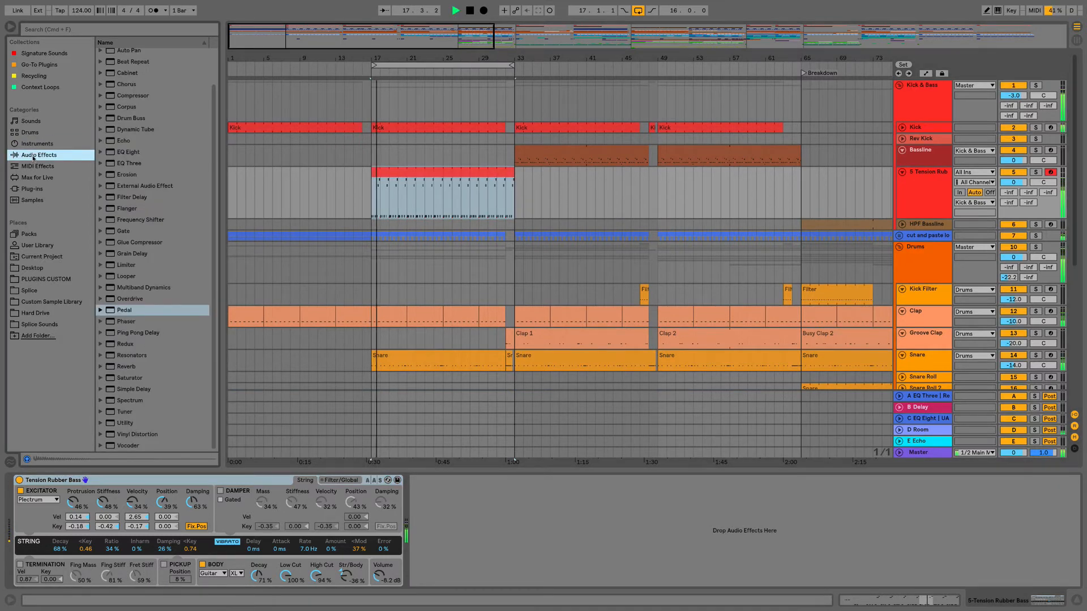
left_click_drag(126, 311, 425, 488)
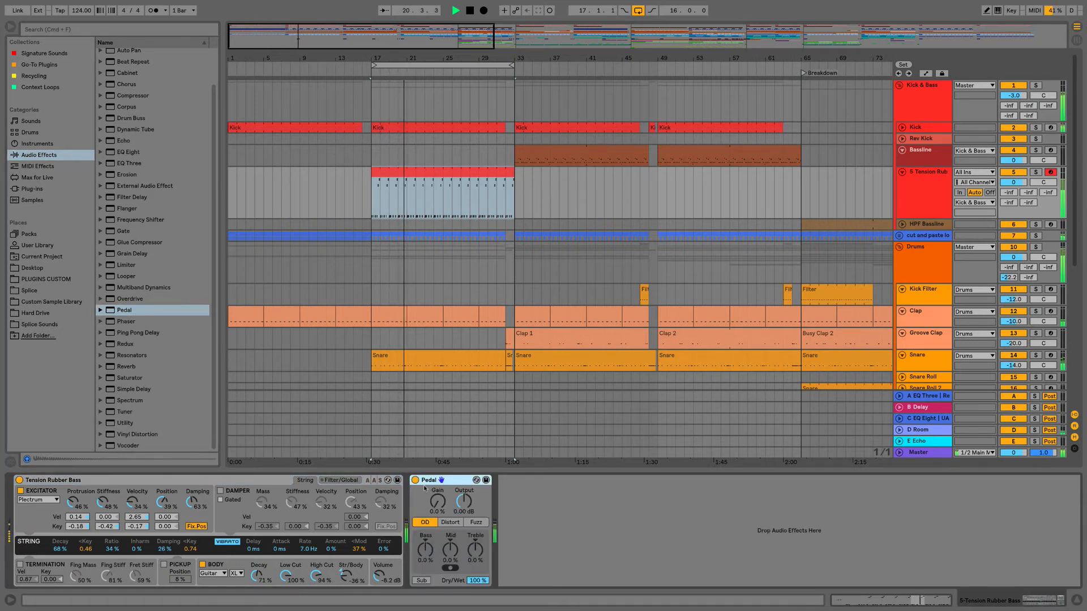
- Enable Pedal's Sub boost, then set its Bass to 25% and Mid to about 46%
mouse_move(437, 501)
left_mouse_down()
mouse_move(437, 491)
mouse_move(437, 511)
left_mouse_up()
left_click(422, 580)
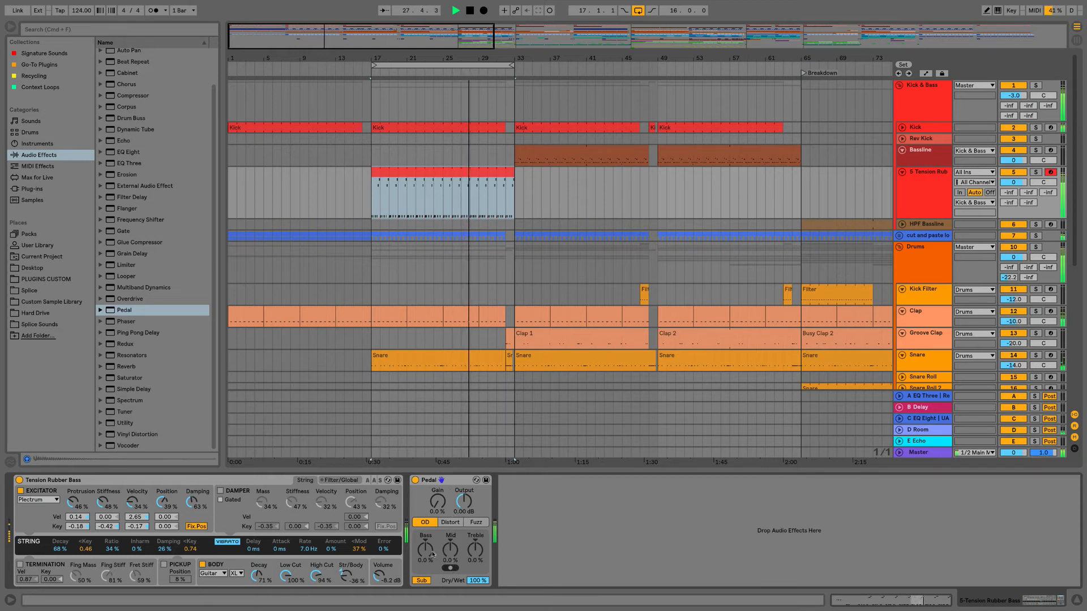
left_click_drag(433, 554, 451, 493)
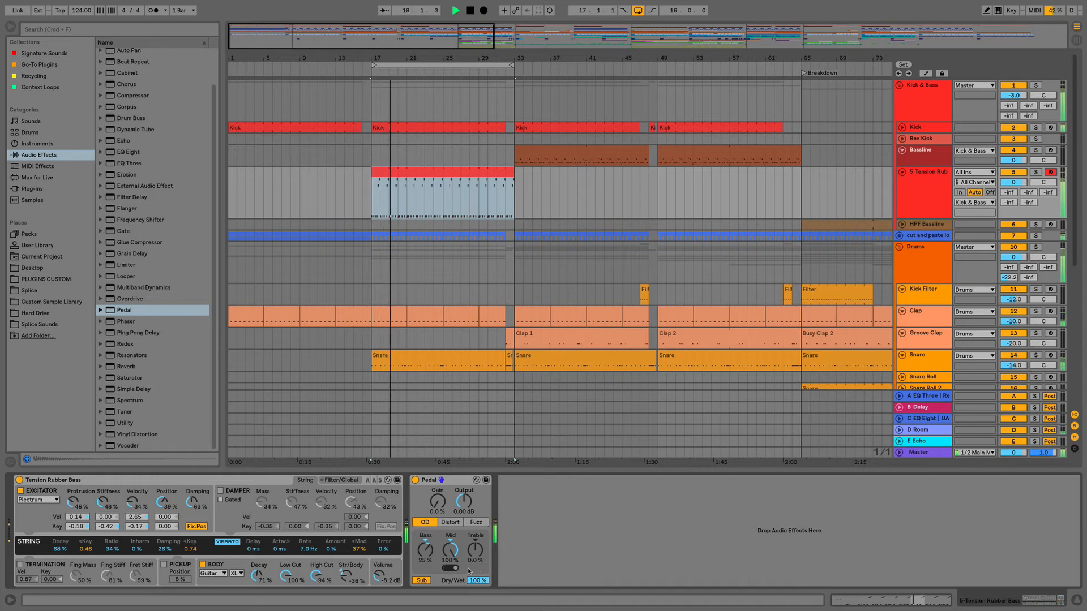
left_click_drag(447, 557, 475, 592)
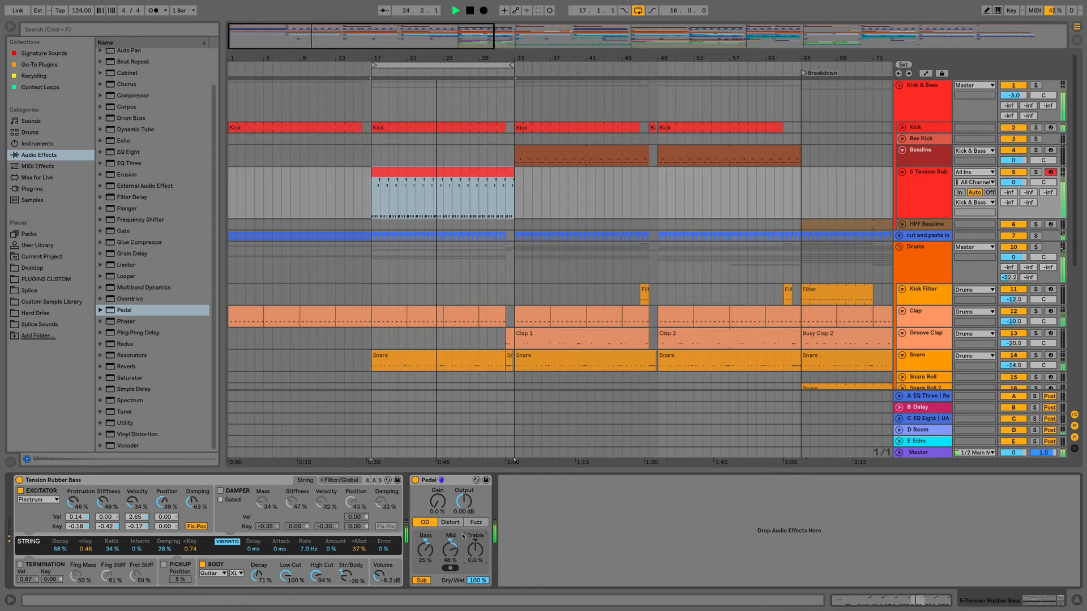
- Audition Pedal's Distort and Fuzz modes, then return it to OD
left_click(451, 523)
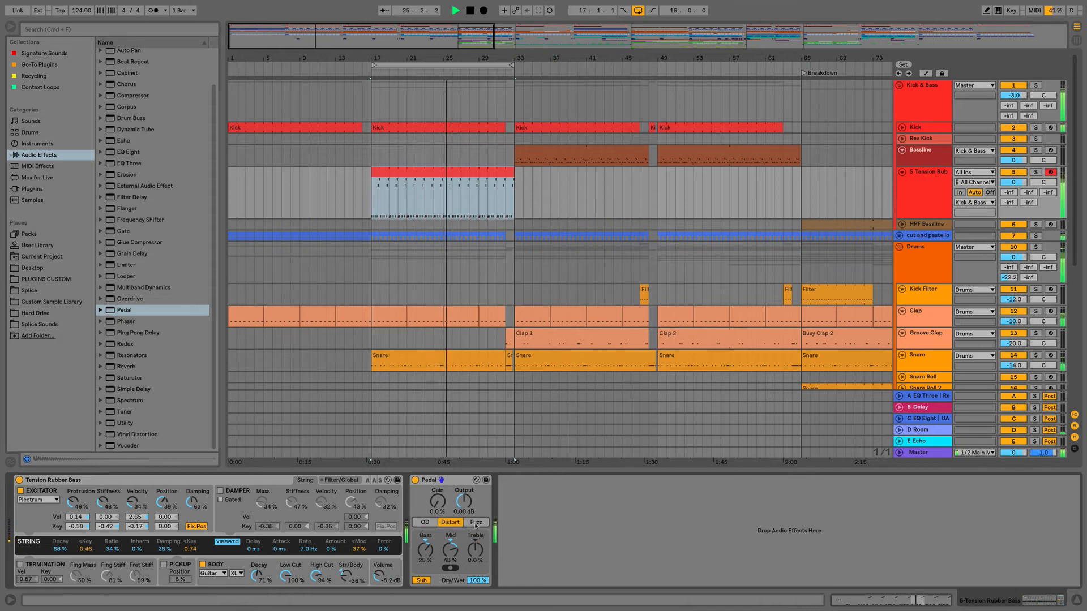
left_click(475, 524)
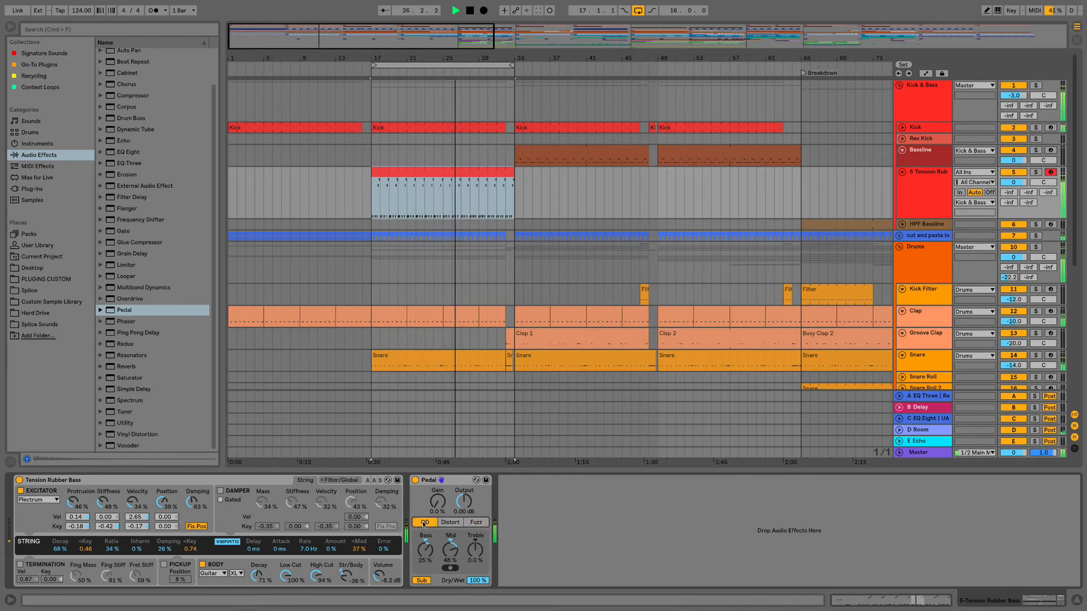
left_click(421, 523)
- Set Pedal's Gain to 5.6%, Output to -1.90 dB and Dry/Wet to 72%
left_click_drag(437, 503, 468, 505)
left_click_drag(477, 581, 478, 589)
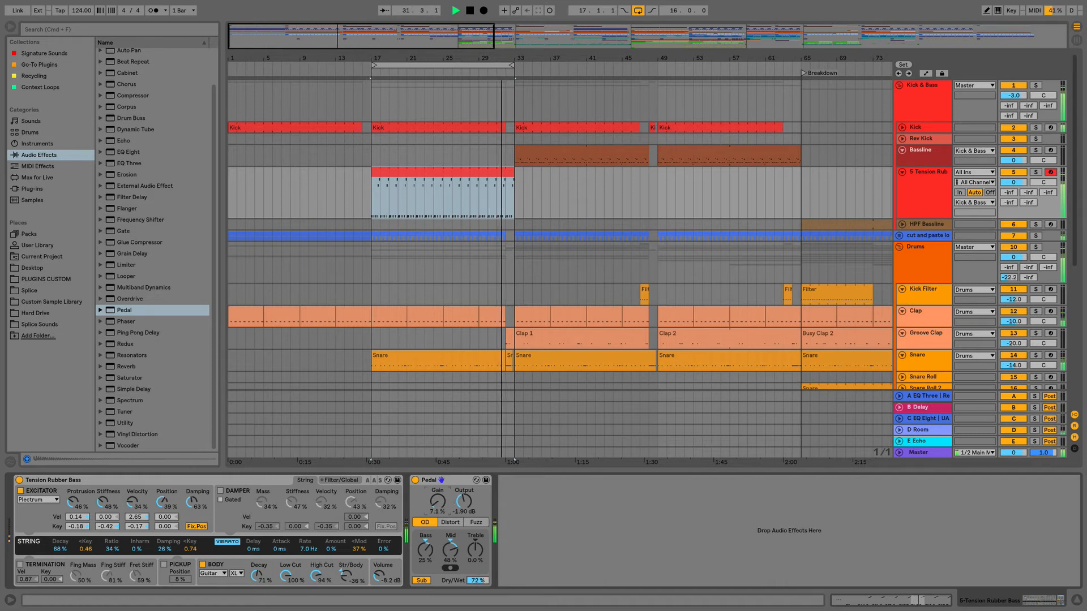
left_click_drag(438, 501, 438, 505)
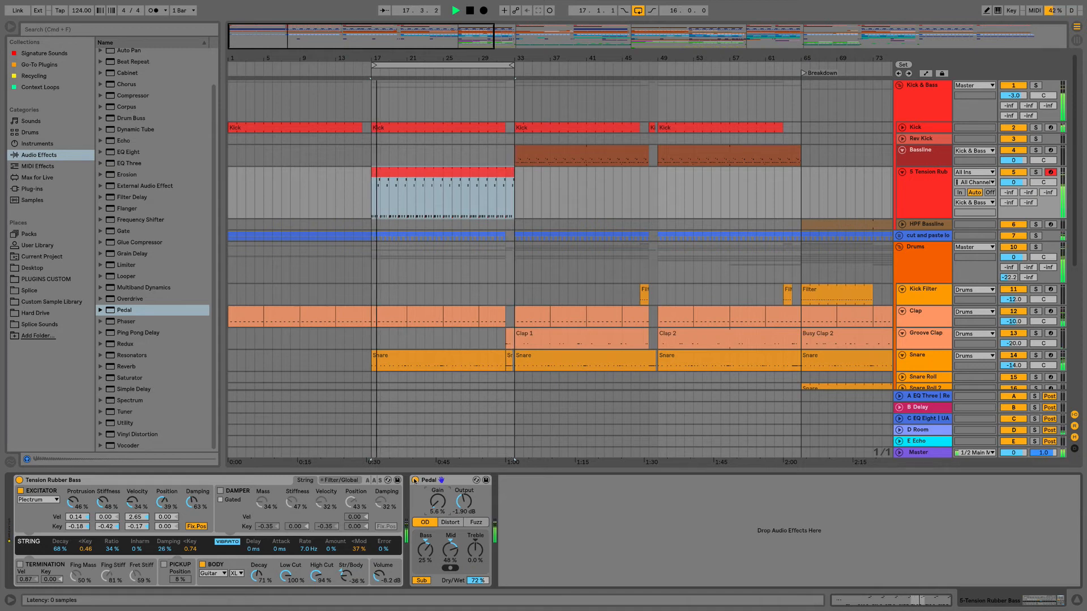
- Compare the bass with Pedal bypassed and re-enabled, and lower Pedal's Mid to 21%
left_click(415, 480)
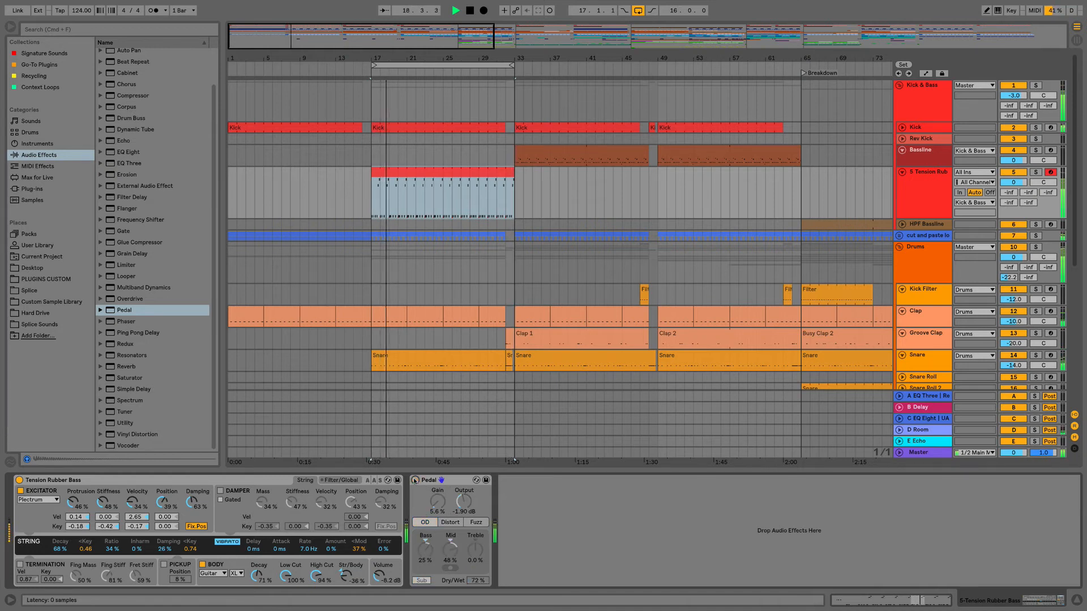
left_click(415, 480)
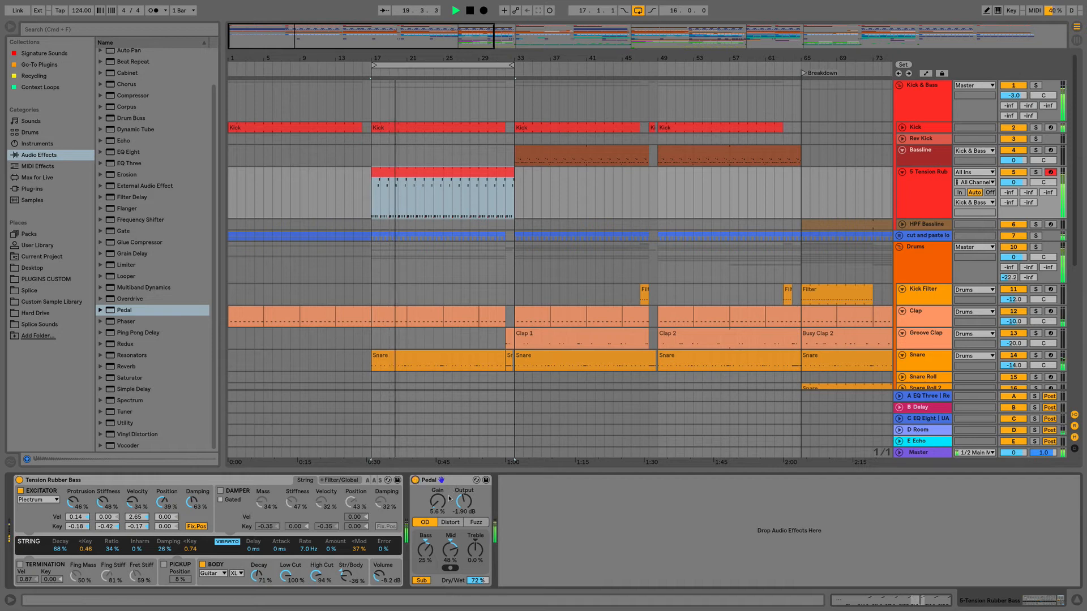
left_click_drag(451, 548, 450, 565)
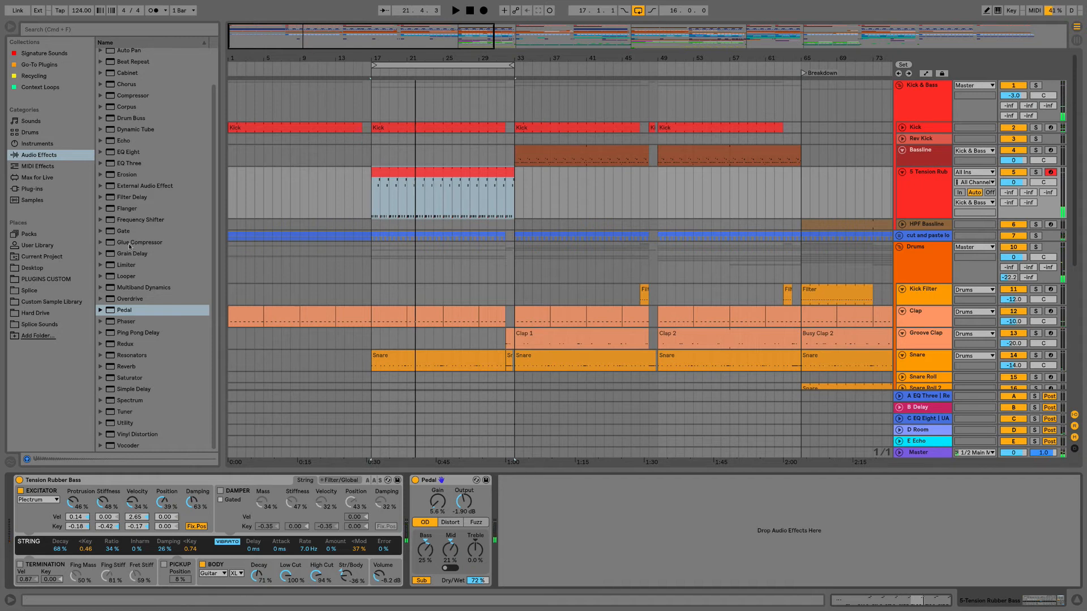
- Add a Glue Compressor after Pedal on the bass track and sidechain it from the Kick track
left_click_drag(130, 247, 548, 527)
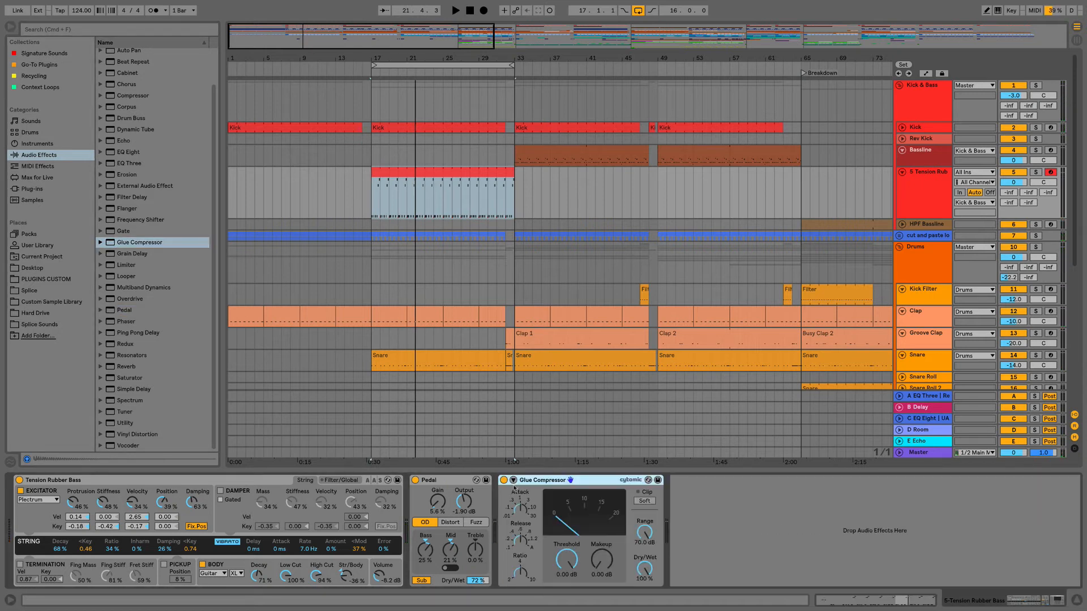
left_click(513, 481)
left_click(520, 508)
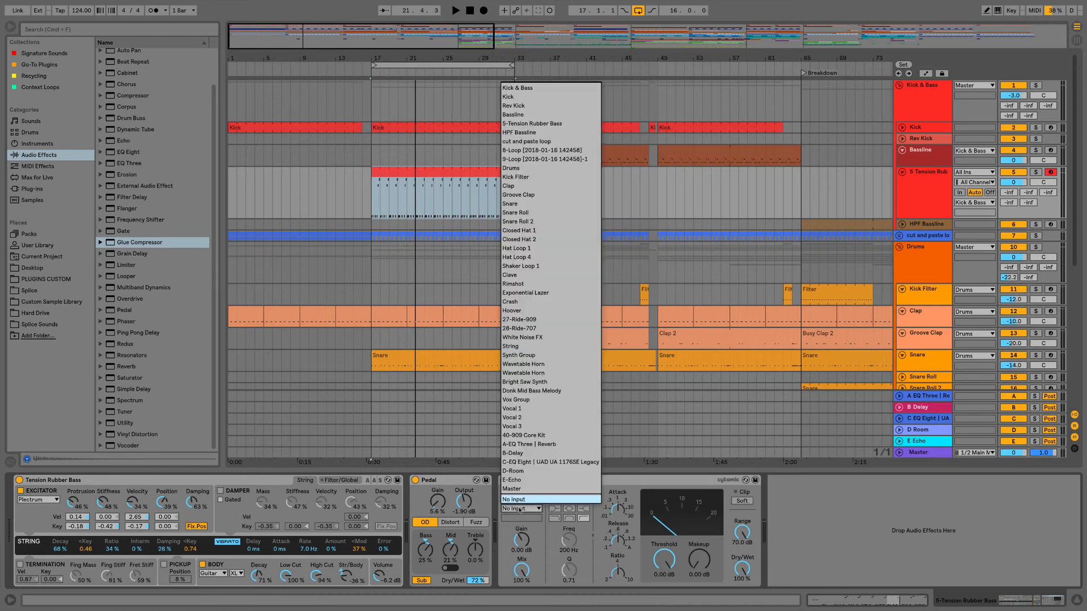
left_click(513, 96)
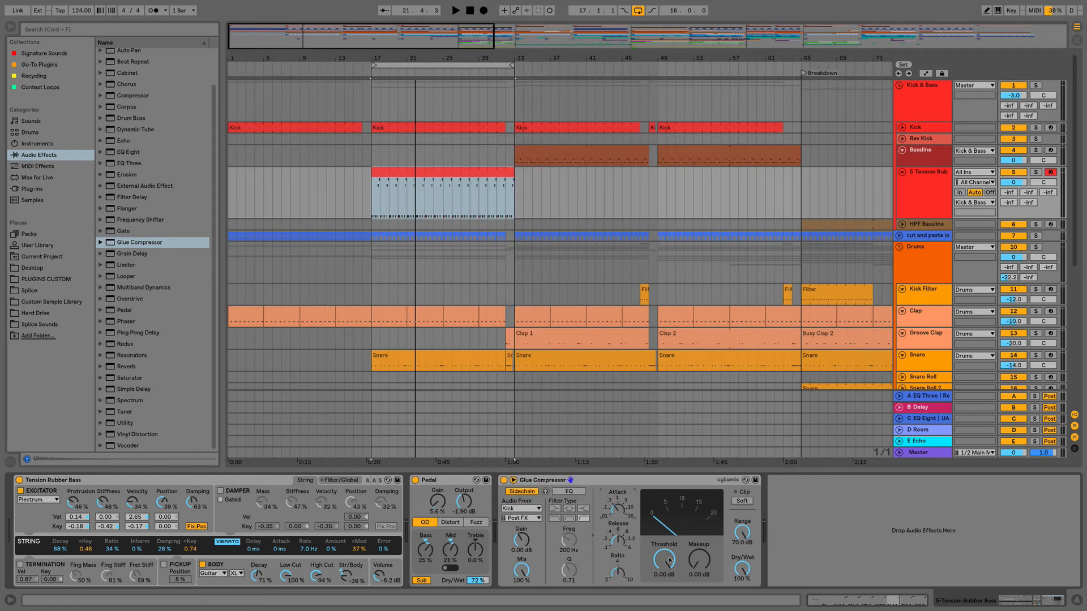
- Set the sidechained Glue Compressor's threshold to -13.3 dB while the track plays
key("space")
left_click_drag(668, 559, 668, 587)
key("space")
- Duplicate the Glue Compressor, turn off the copy's sidechain and place it between Tension Rubber Bass and Pedal
left_click(570, 480)
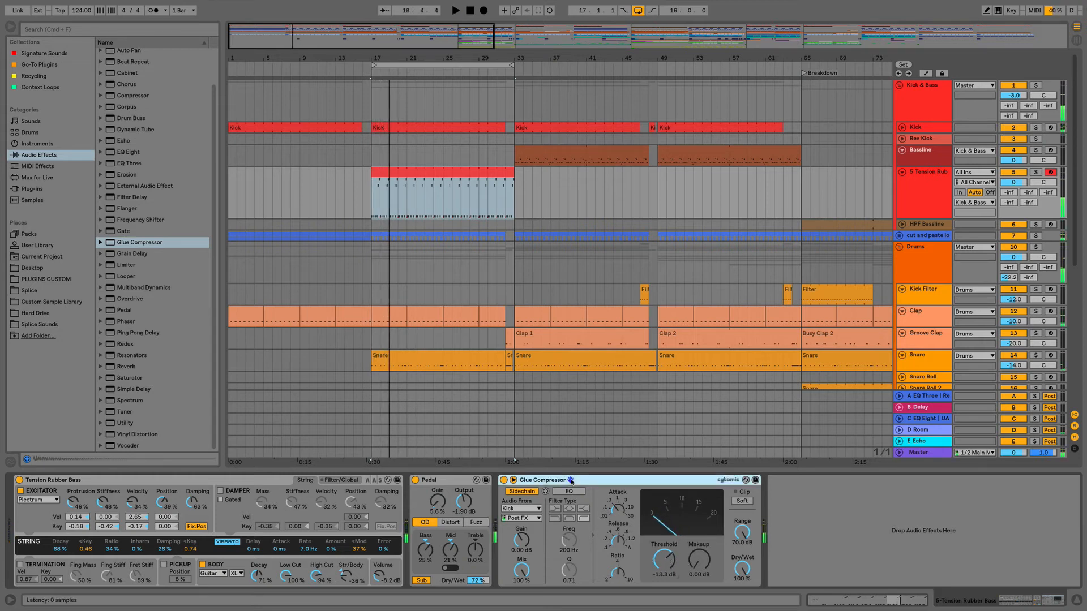
key("super+d")
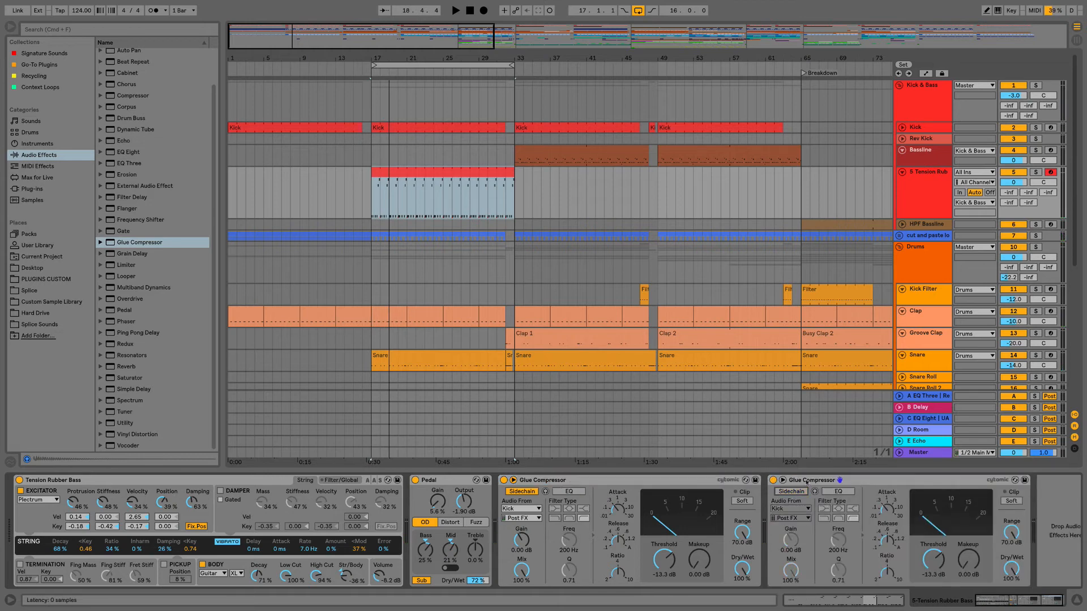
left_click_drag(415, 495, 404, 497)
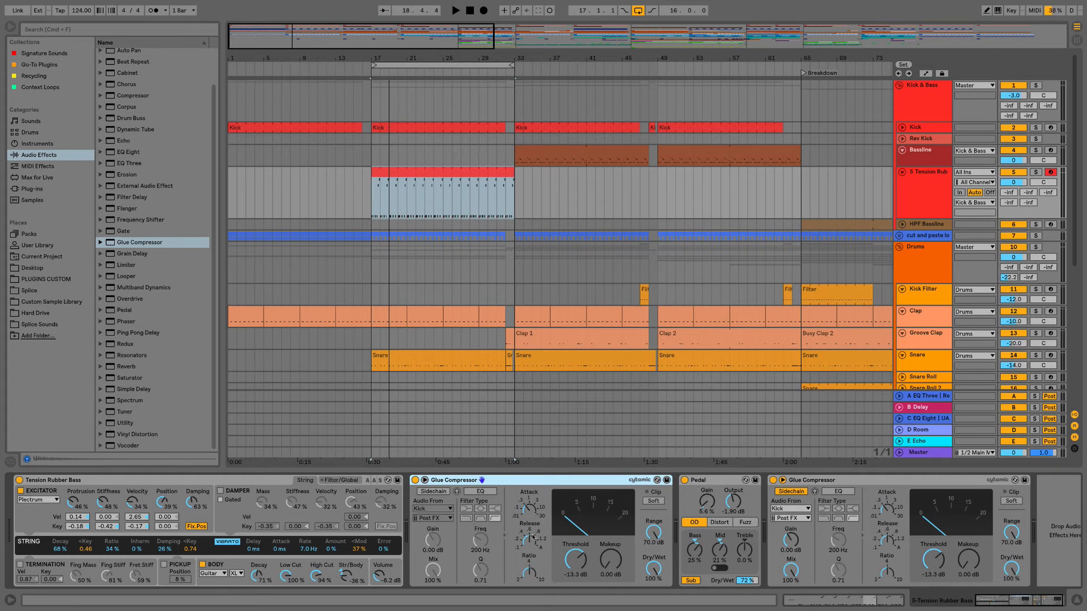
- Set the first Glue Compressor's threshold to -12.1 dB, makeup to 4.13 dB and Pedal's Gain to 28%, comparing with that compressor bypassed
key("space")
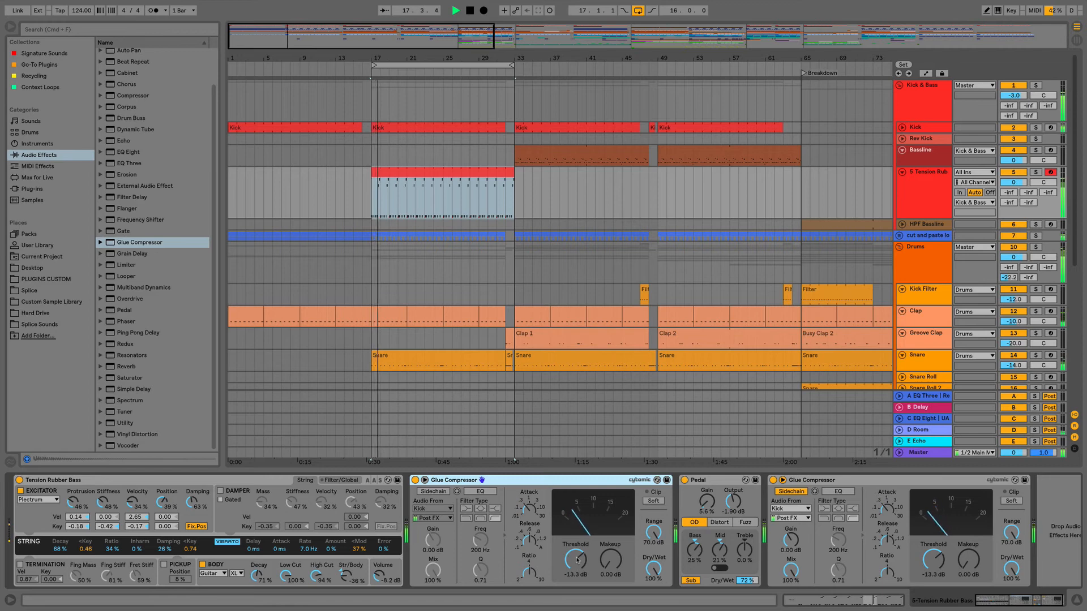
left_click(424, 480)
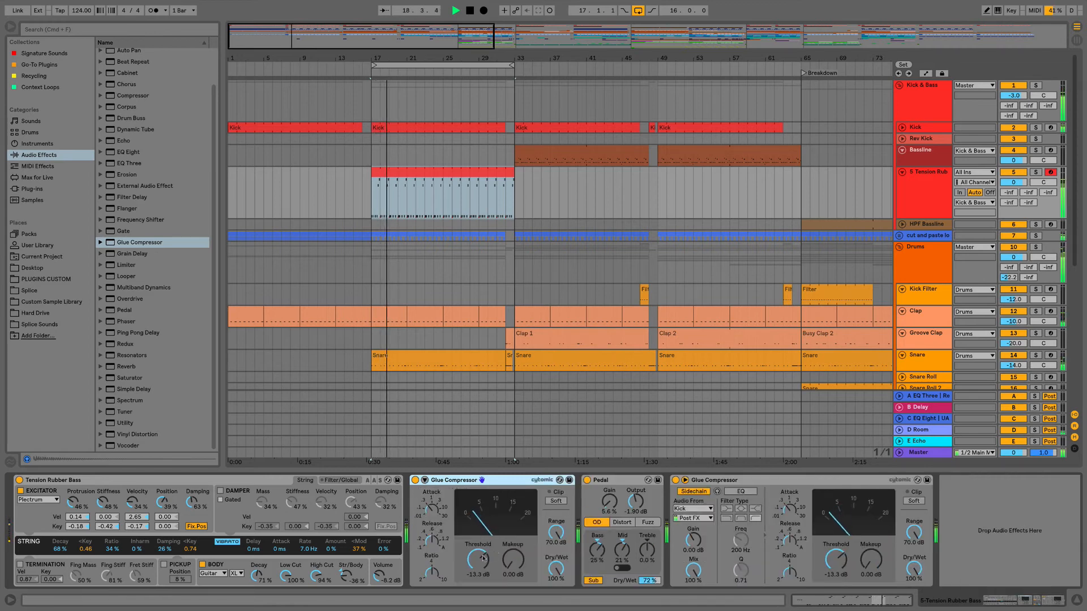
left_click_drag(478, 560, 513, 544)
left_click_drag(609, 502, 609, 478)
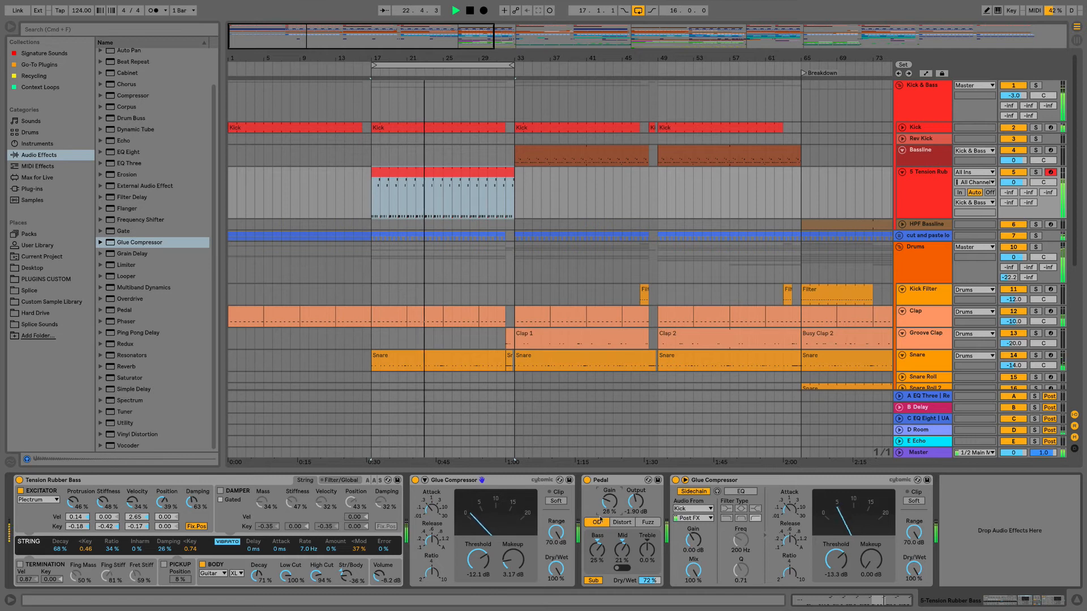
left_click_drag(514, 568, 513, 562)
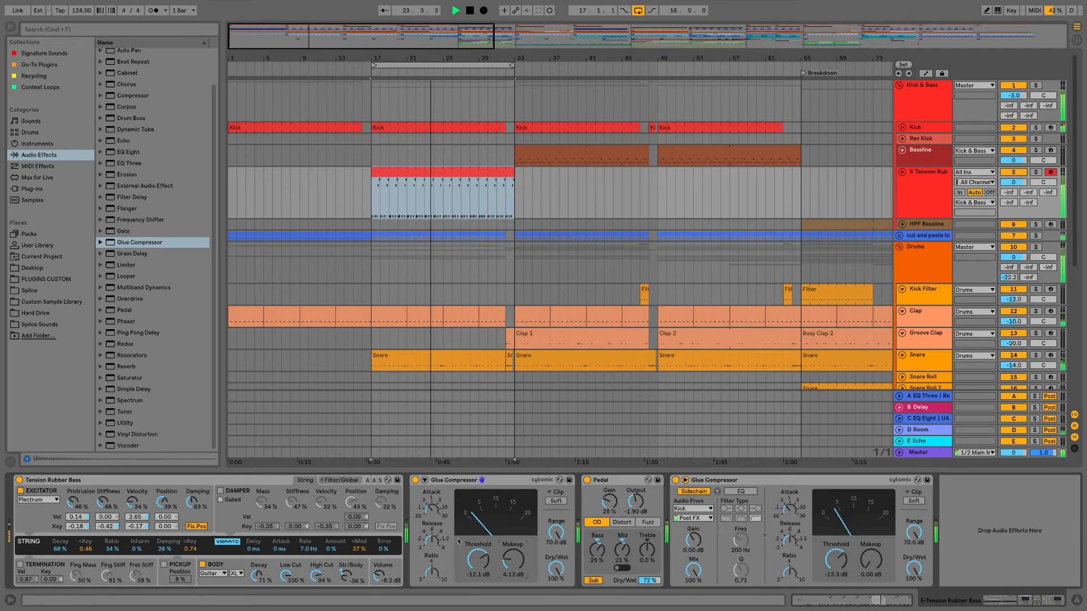
left_click(414, 481)
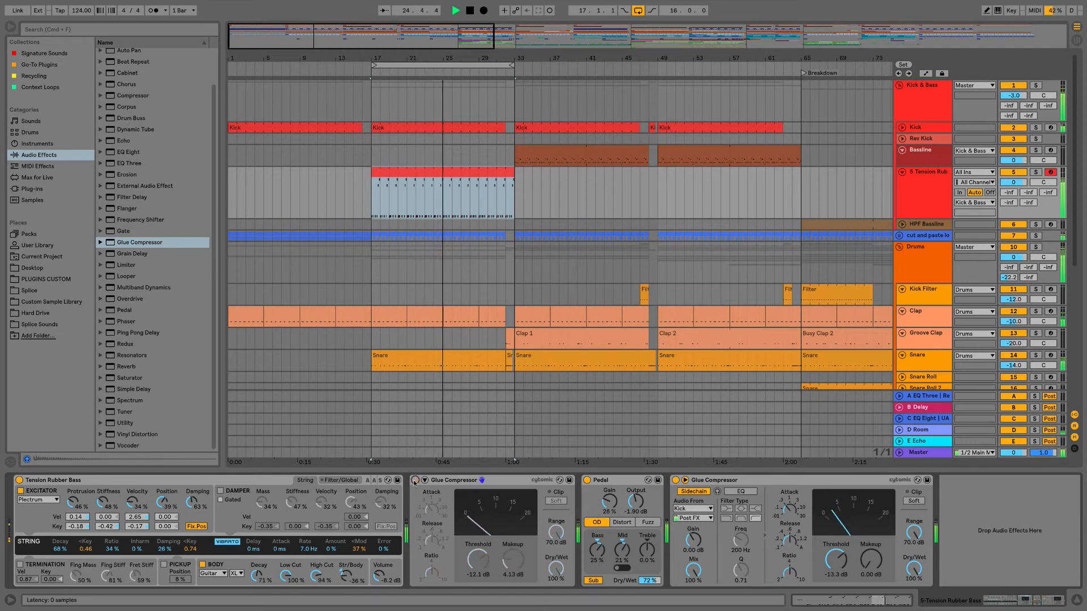
left_click(414, 481)
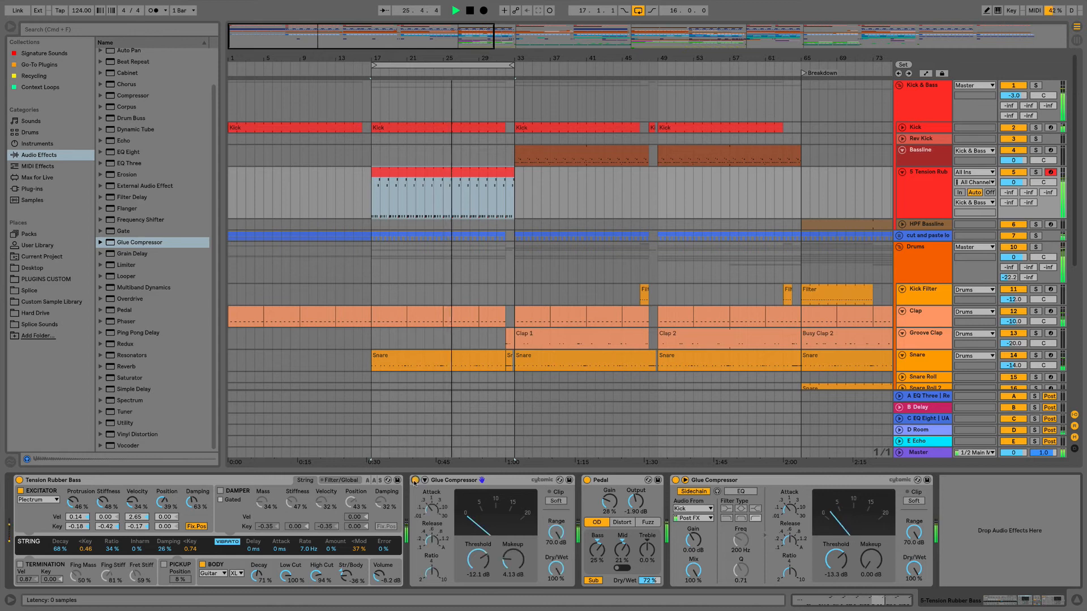
- Try Pedal's Fuzz mode, return it to OD and lower its Gain to 6.3%
left_click(648, 522)
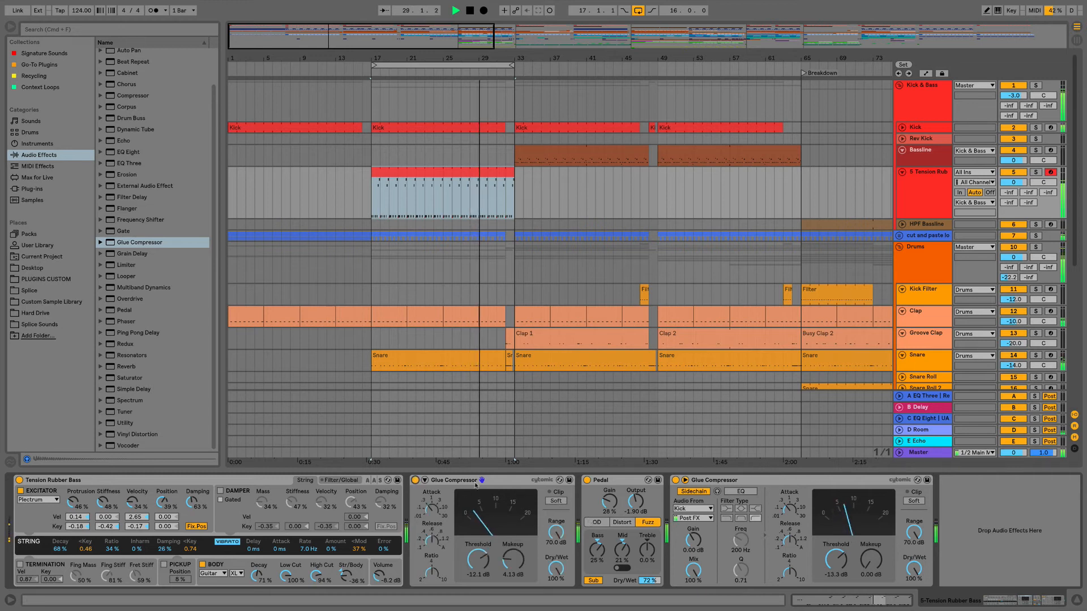
left_click(597, 523)
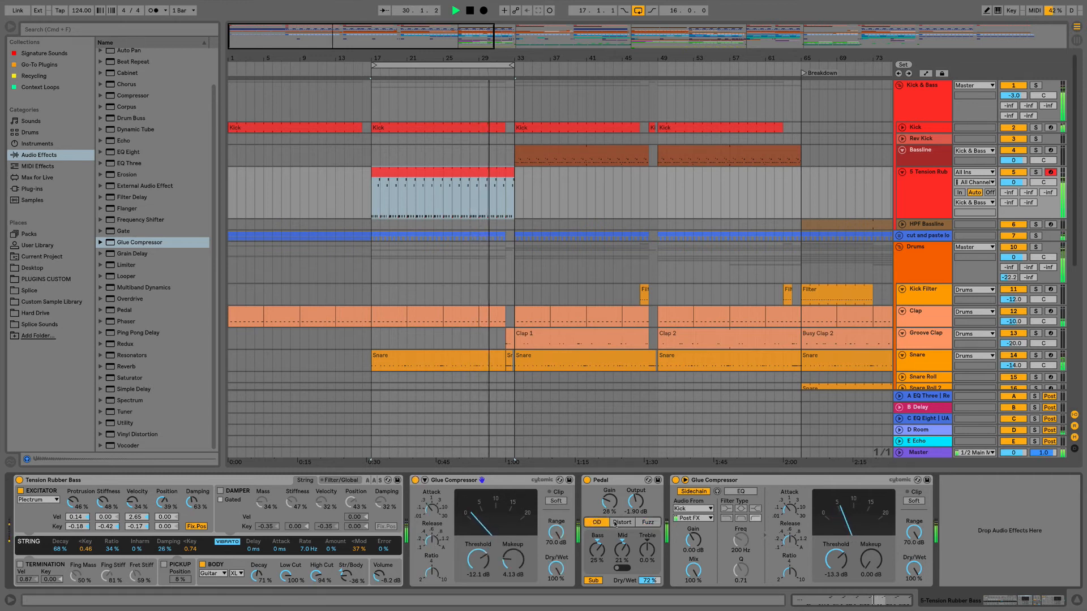
left_click_drag(609, 504, 609, 518)
key("space")
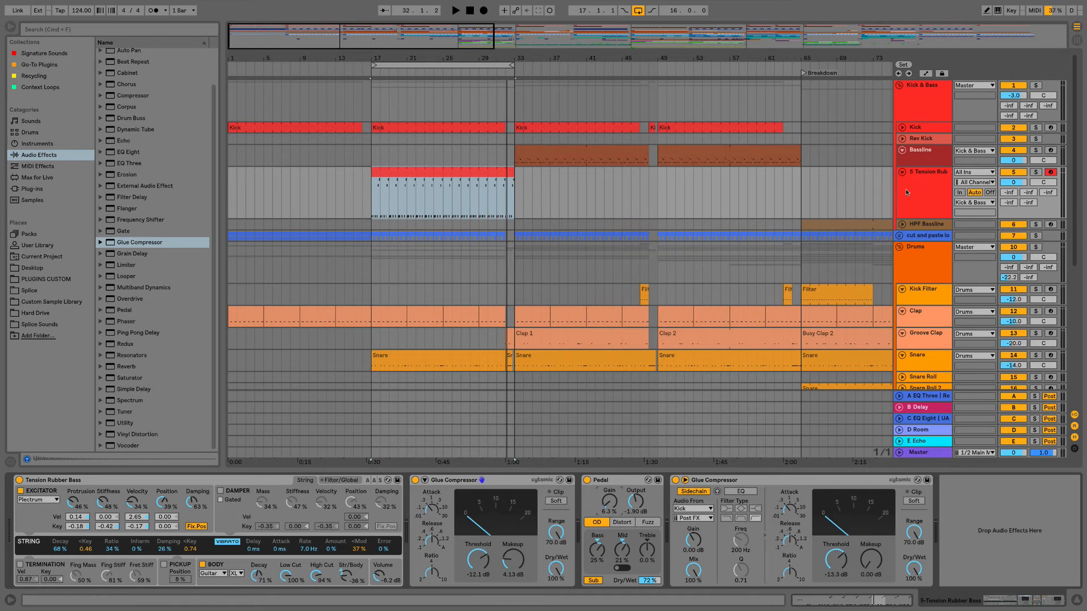
- Insert two new audio tracks below the Tension Rubber Bass track
key("super+t")
key("super+t")
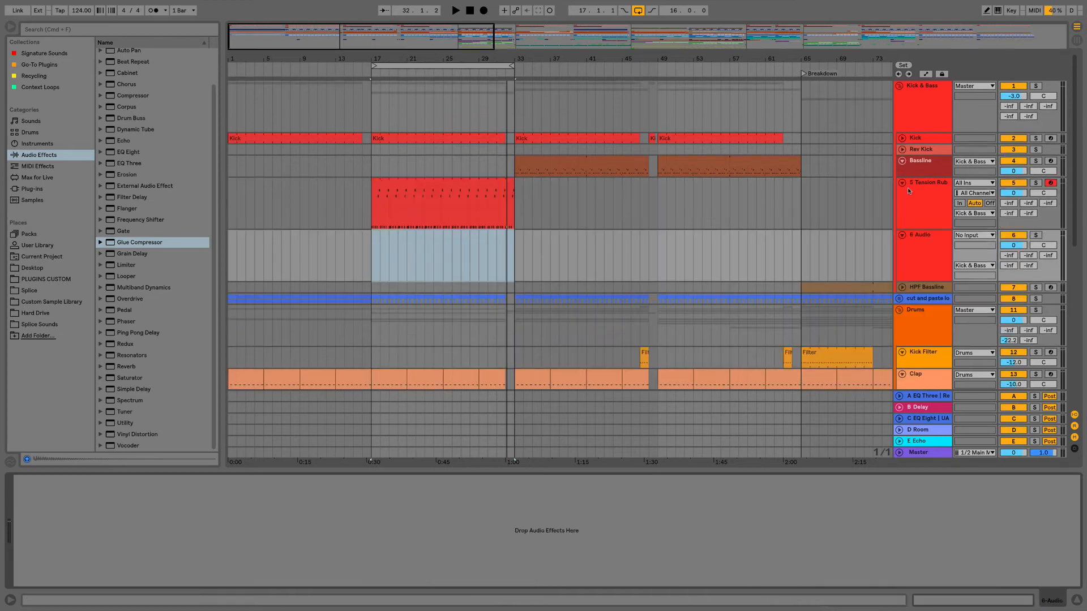
- Open the Deep Disco House pack in Splice Sounds and preview its music and vocal loops
left_click(34, 324)
left_click(101, 53)
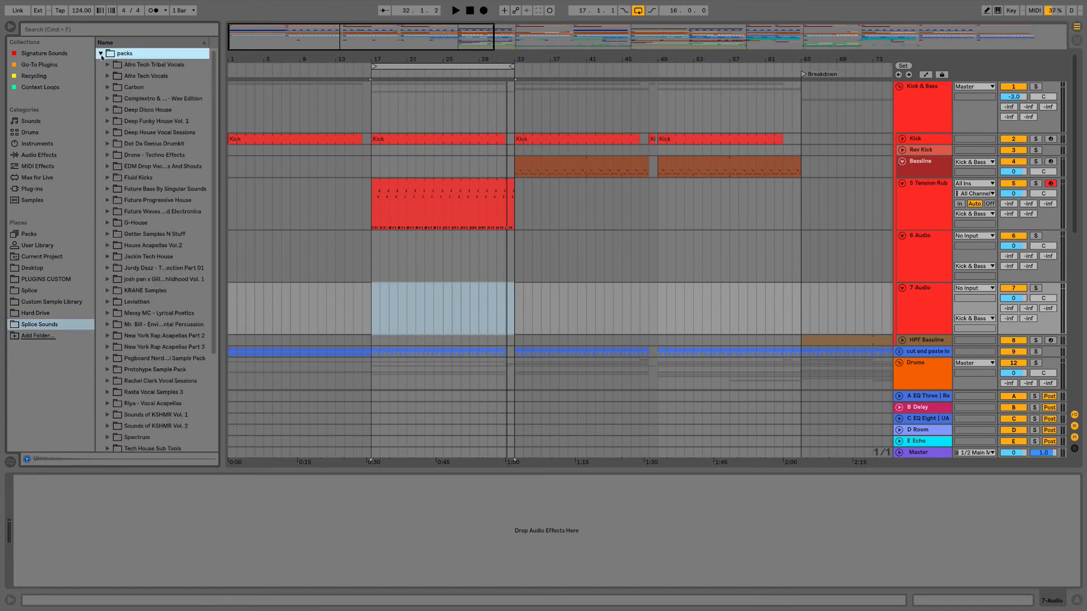
left_click(106, 111)
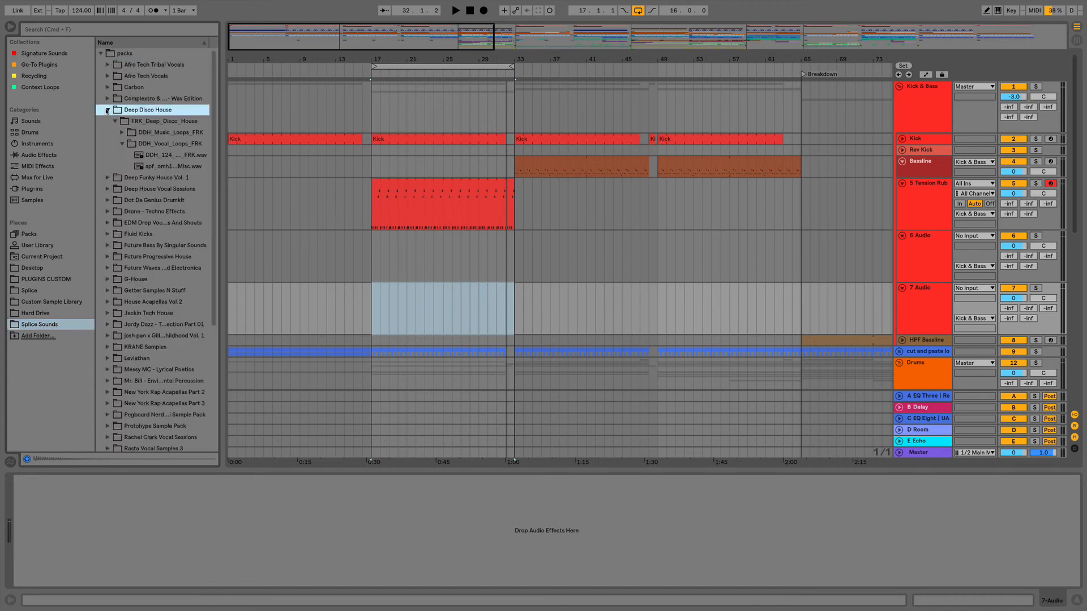
left_click(121, 133)
left_click(159, 145)
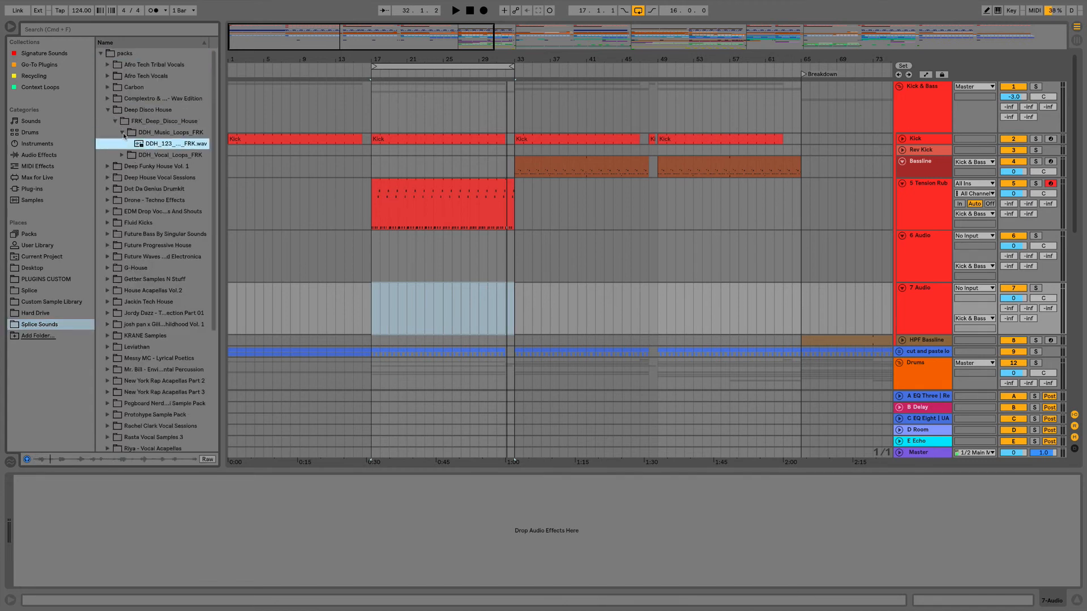
left_click(122, 134)
left_click(121, 144)
left_click(152, 156)
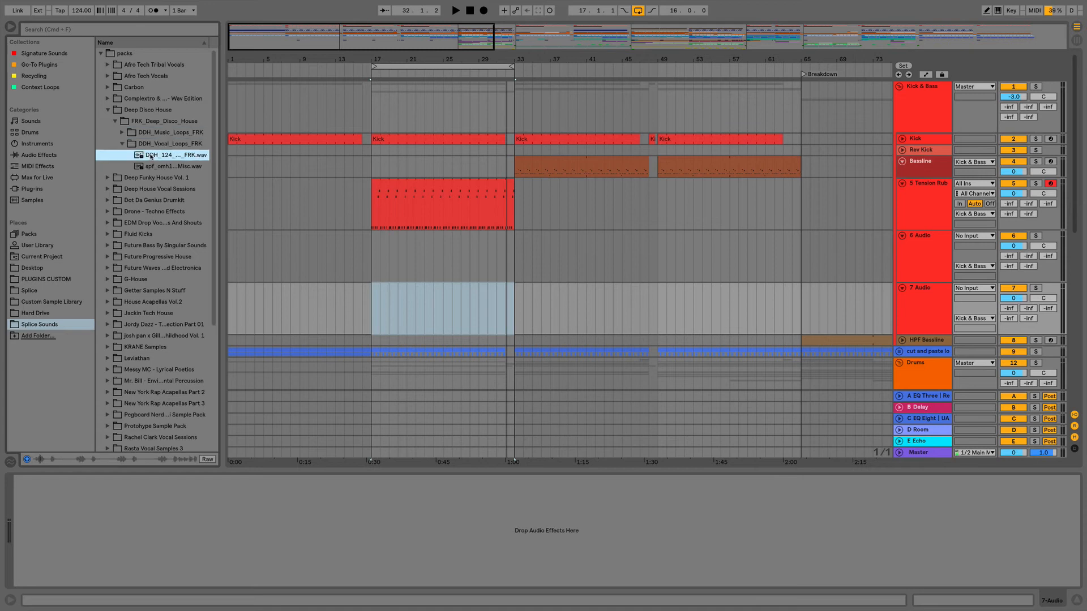
left_click(157, 165)
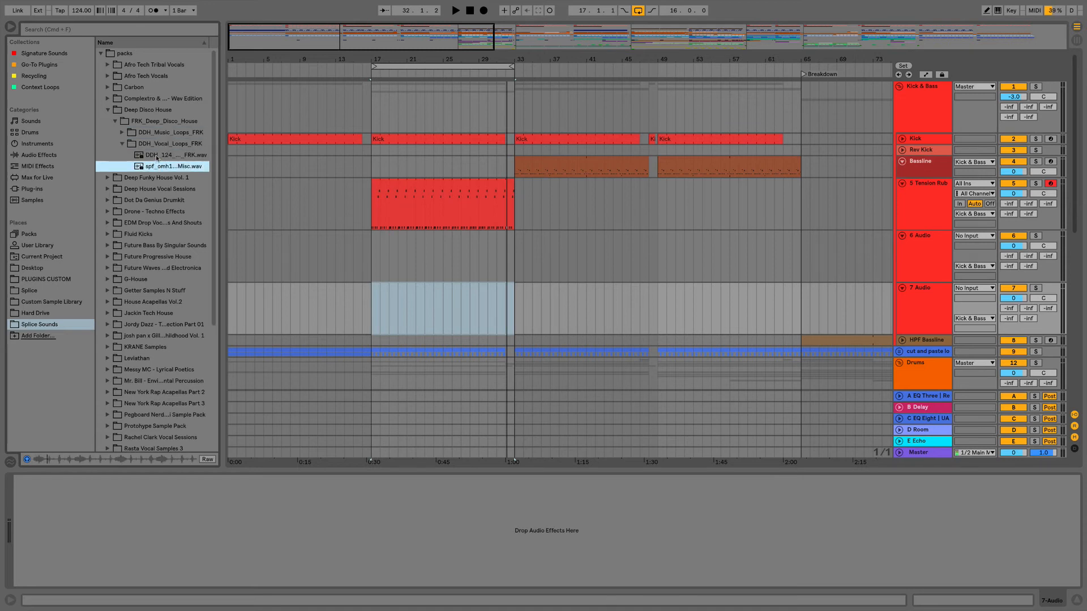
- Place the spf_omh1 Disco and DDH_124 vocal loops on the new audio tracks at bar 17 and extend both to bar 33
left_click_drag(153, 170, 377, 307)
left_click_drag(405, 236, 515, 235)
left_click_drag(405, 288, 515, 292)
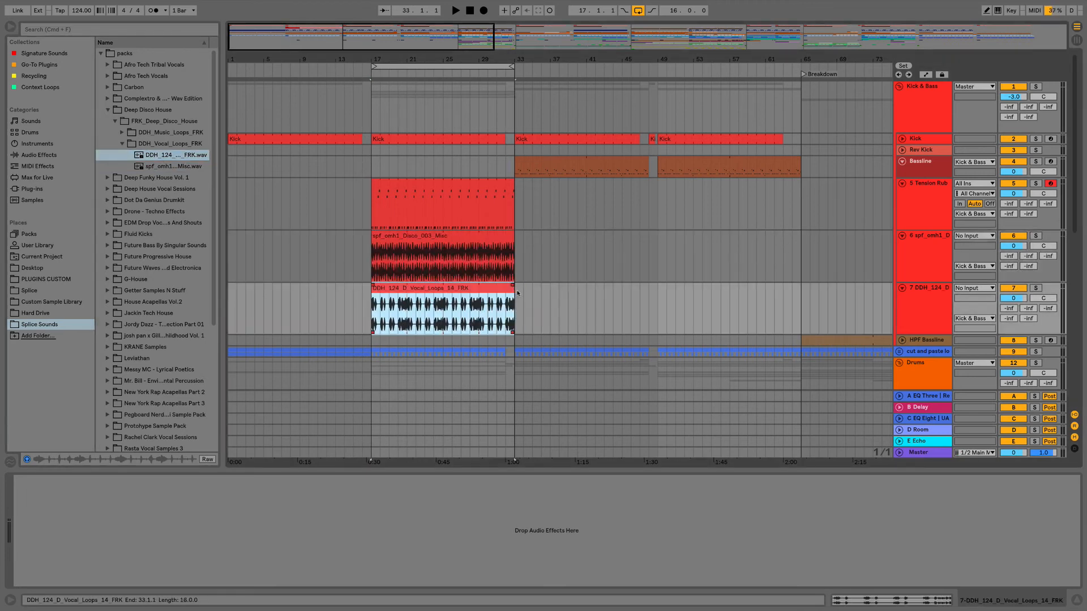
- Play from bar 17, set both loop tracks' volumes to -8.0 dB and open the vocal loop clip for editing
key("Left")
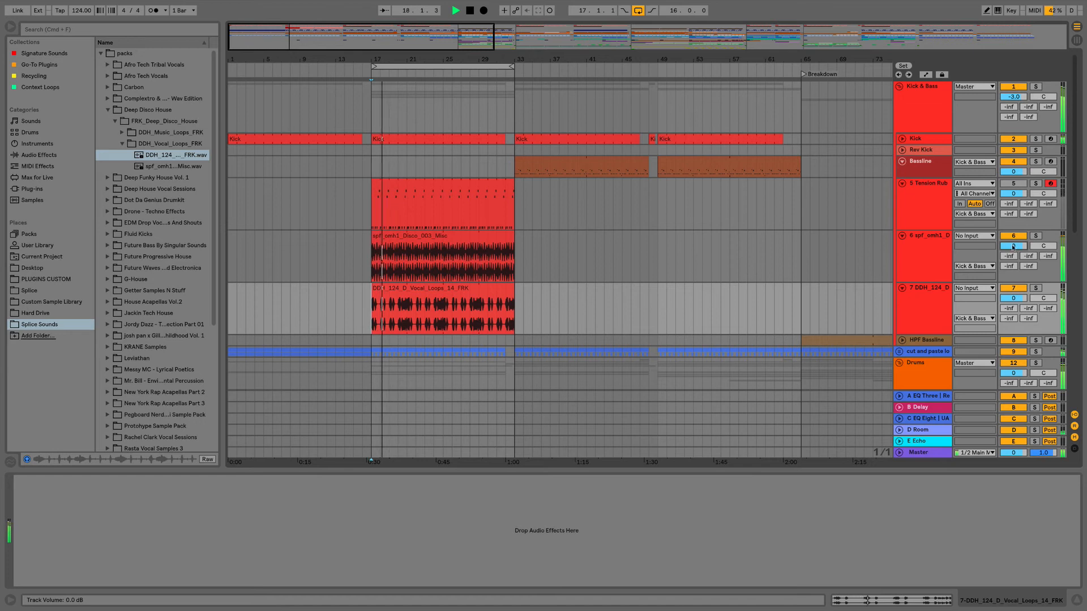
left_click_drag(1013, 247, 1017, 310)
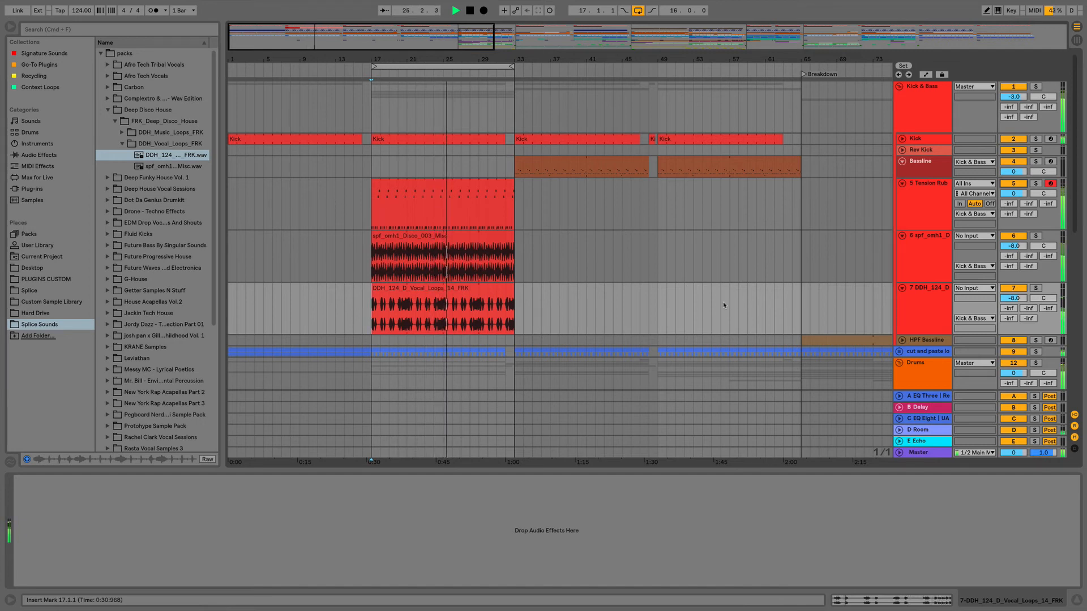
double_click(431, 289)
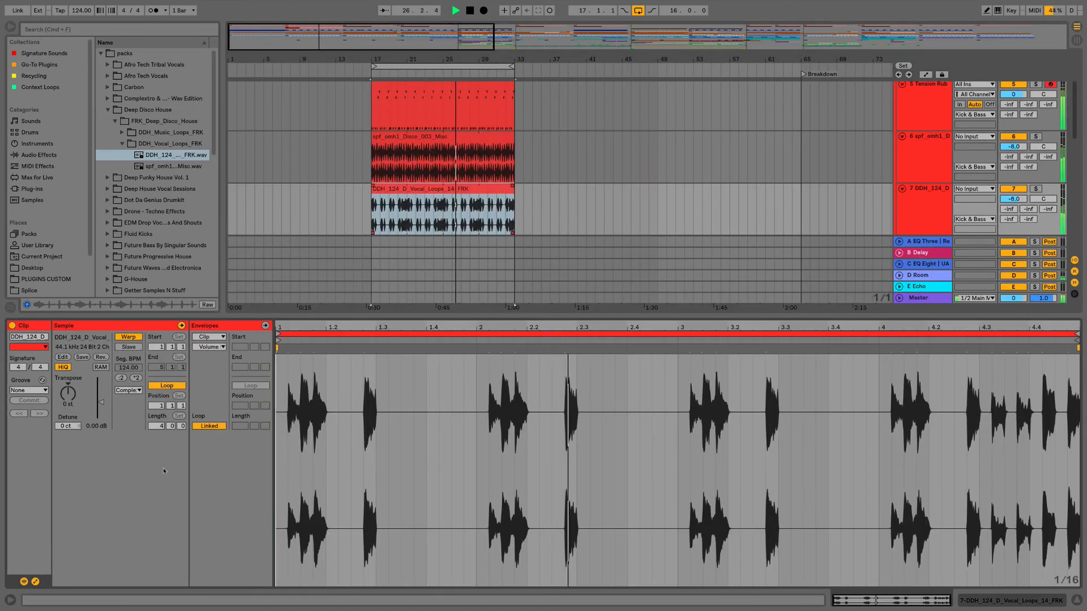
- Transpose the vocal clip to -2 st, and set the B Delay sends to -28.0 dB on the disco track and -17.2 dB on the vocal track
left_click_drag(68, 393, 68, 399)
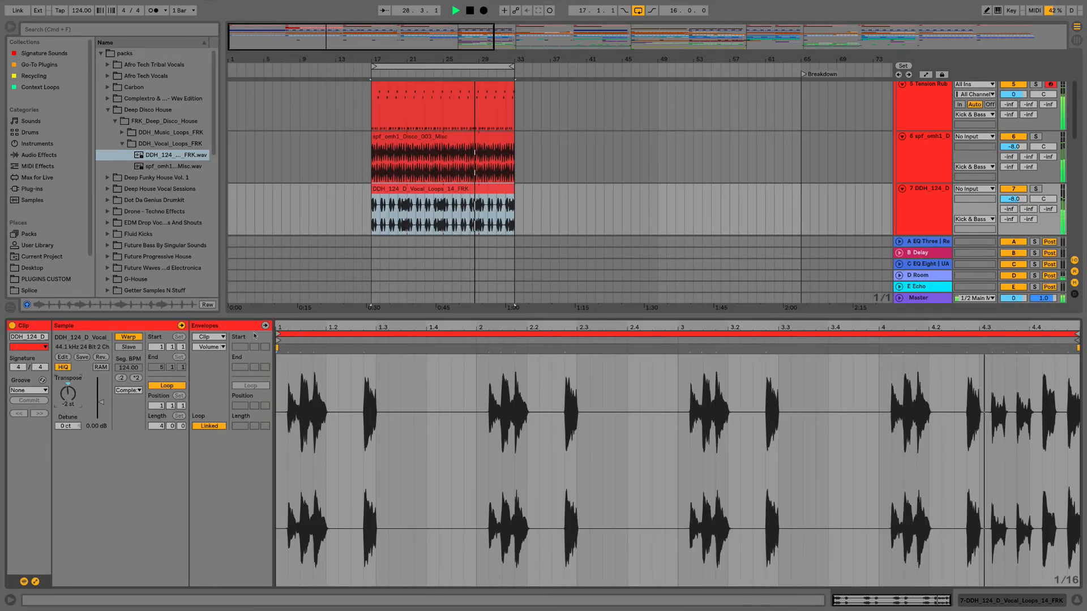
left_click(696, 265)
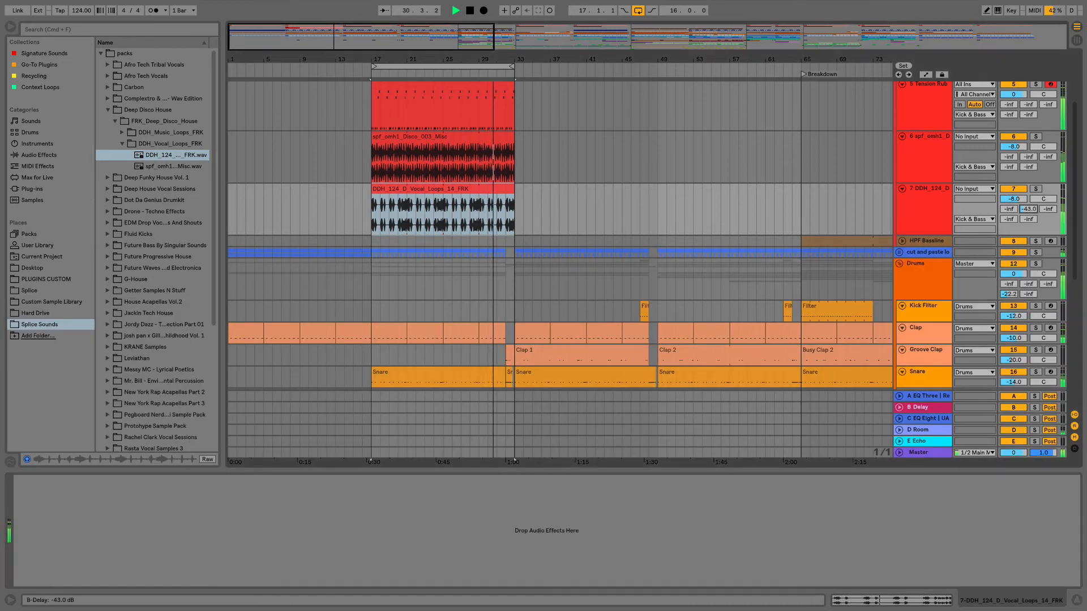
mouse_move(1028, 209)
left_mouse_down()
mouse_move(1028, 196)
mouse_move(1029, 225)
left_mouse_up()
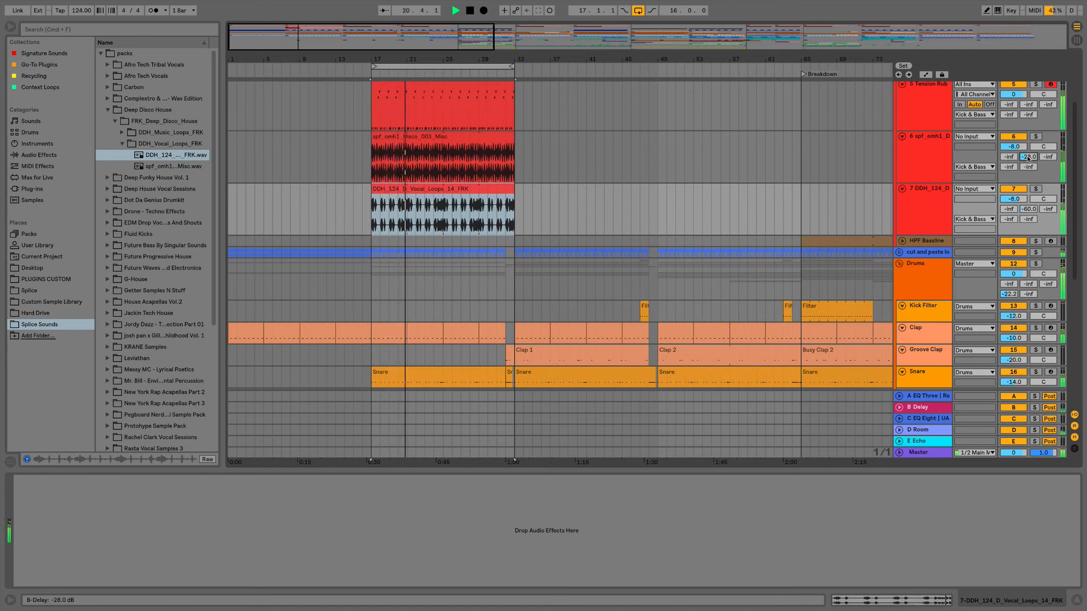
mouse_move(1029, 209)
left_mouse_down()
mouse_move(1029, 192)
mouse_move(1028, 212)
left_mouse_up()
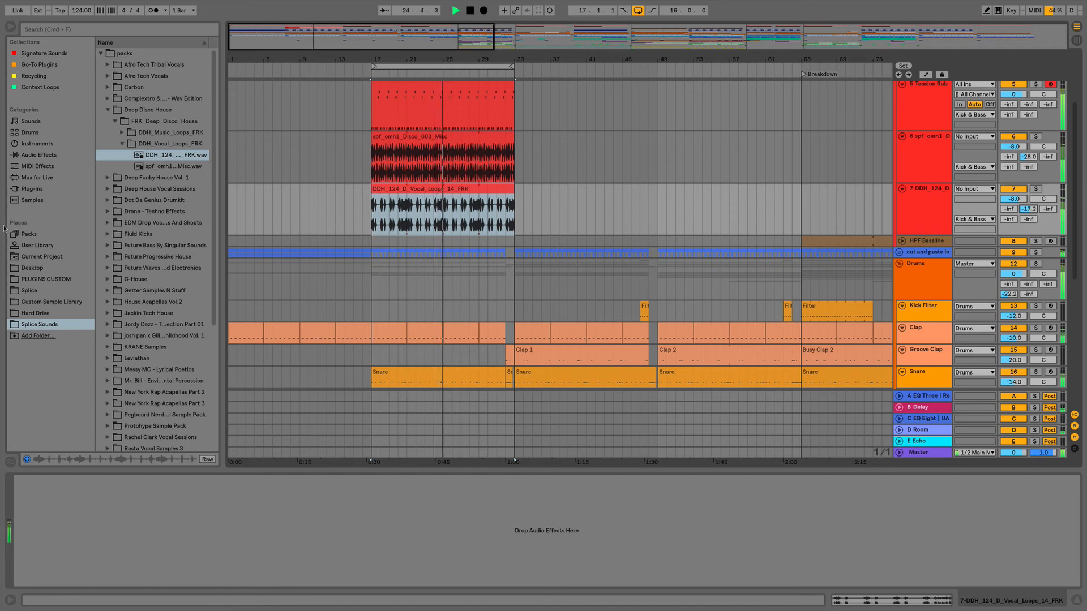
- Add Reverb to the vocal track with 2.20 s decay and 10% dry/wet, and place one on the disco track with 1.22 s and 26%
left_click(29, 156)
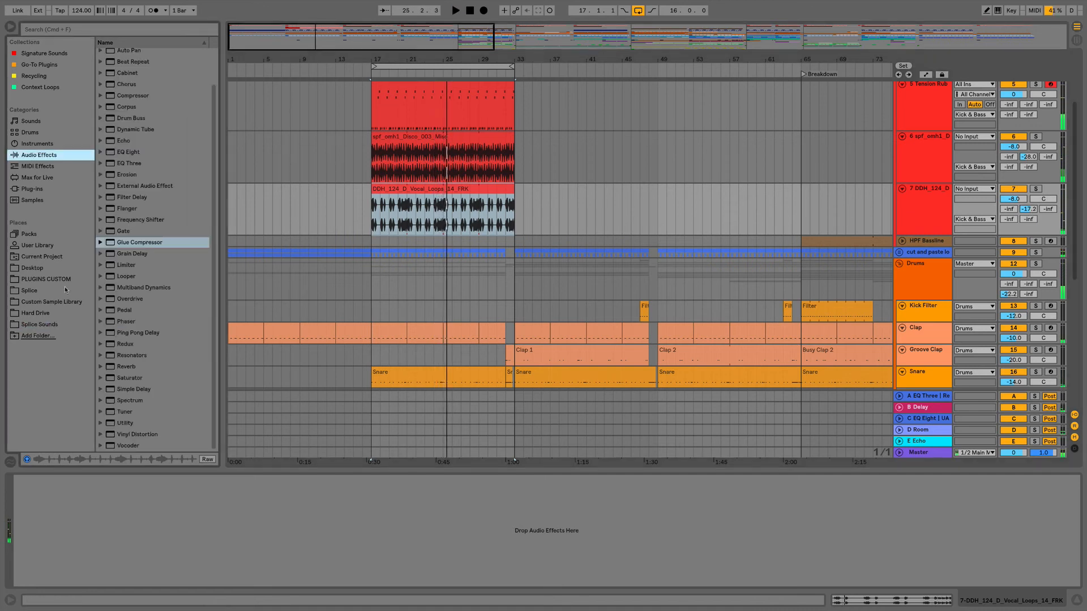
left_click(123, 367)
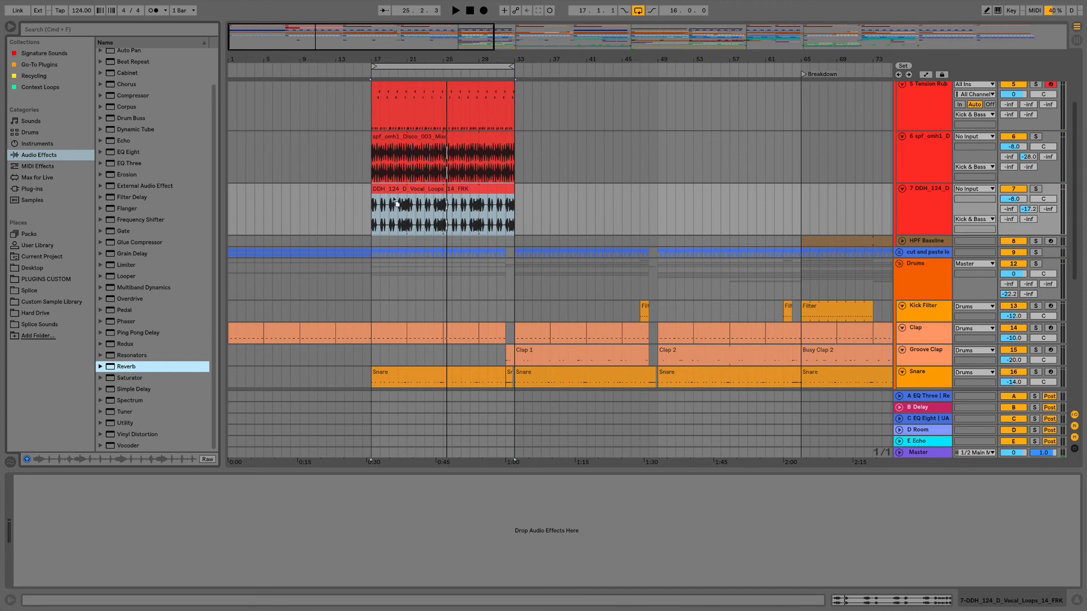
left_click_drag(399, 205, 399, 205)
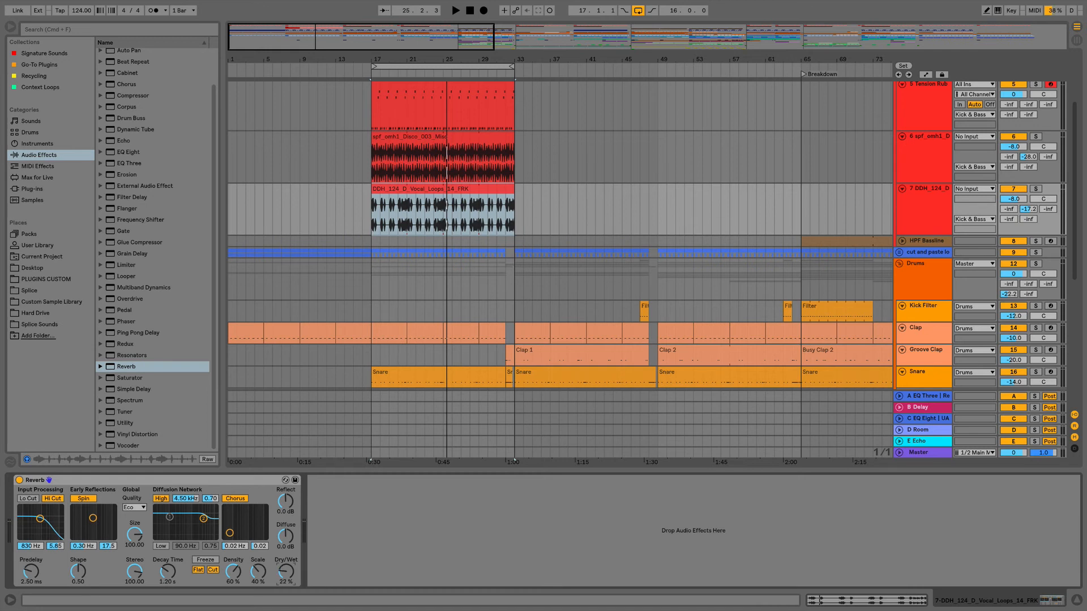
key("space")
left_click_drag(290, 575, 286, 572)
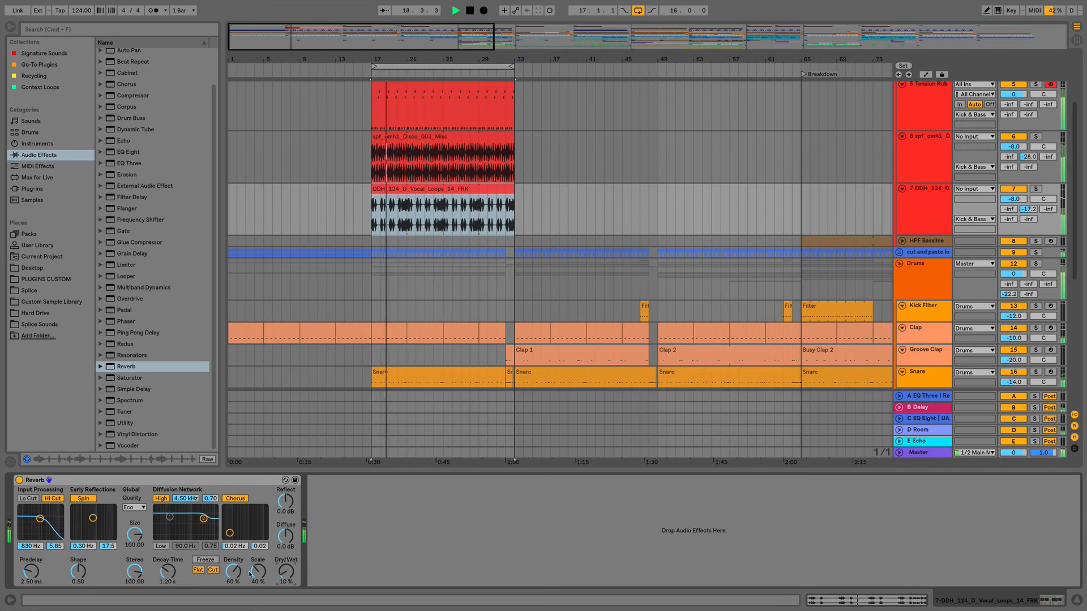
left_click_drag(167, 571, 167, 566)
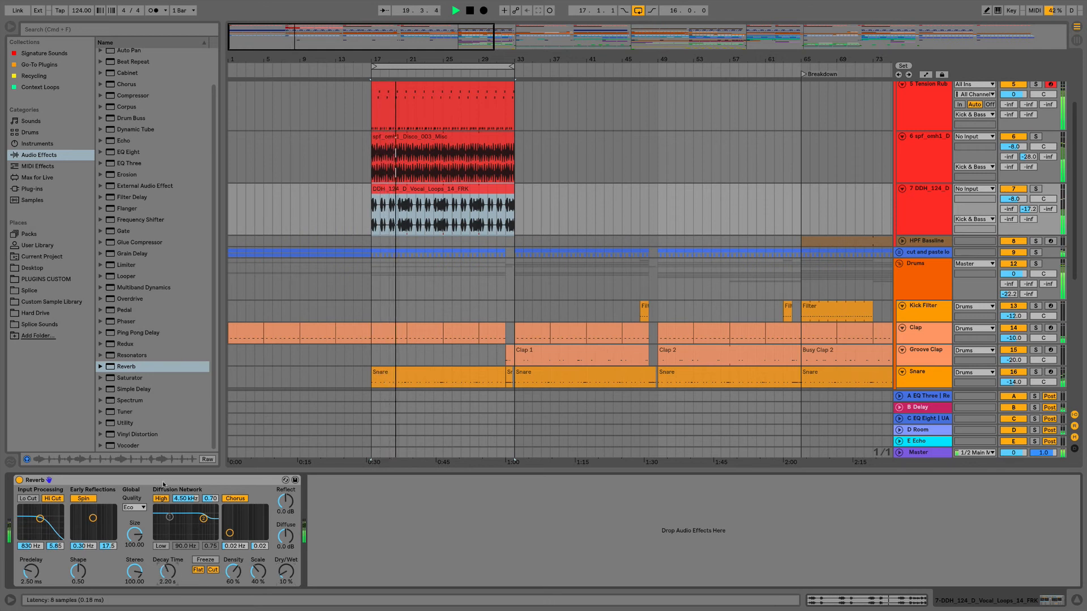
left_click_drag(149, 480, 483, 156)
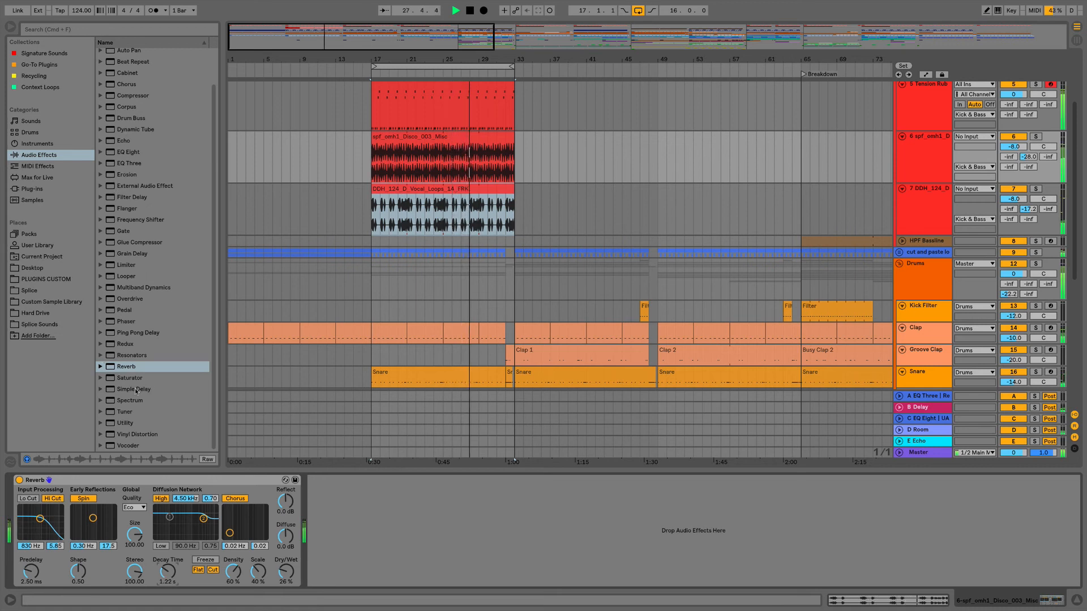
- Add a Pedal after the vocal track's Reverb, solo the track and compare the Distort and Fuzz modes, leaving Distort selected
scroll(135, 389, "up", 3)
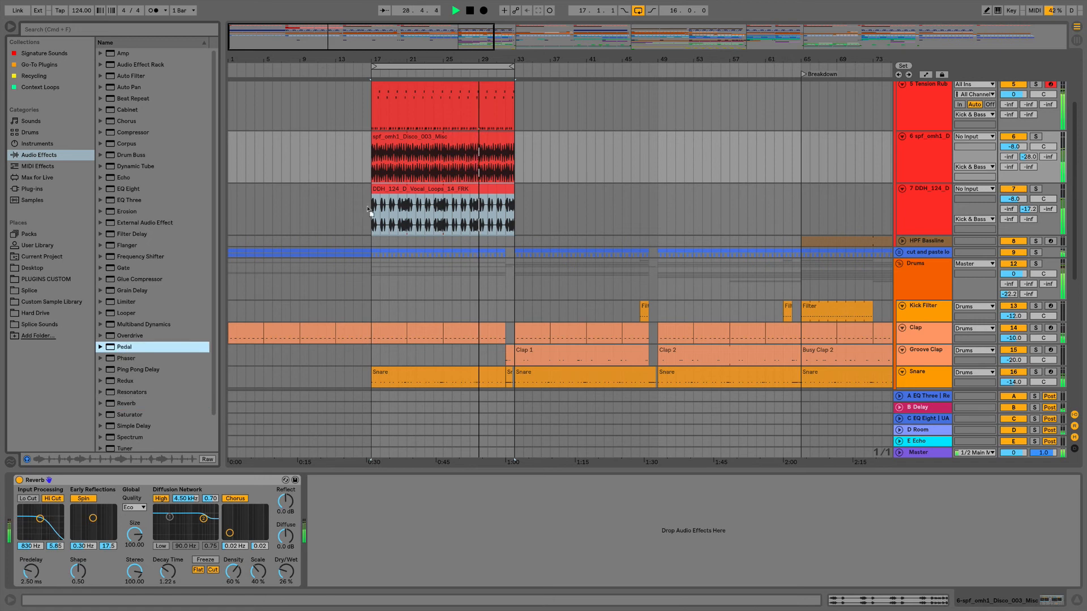
left_click(130, 347)
left_click_drag(409, 212, 409, 211)
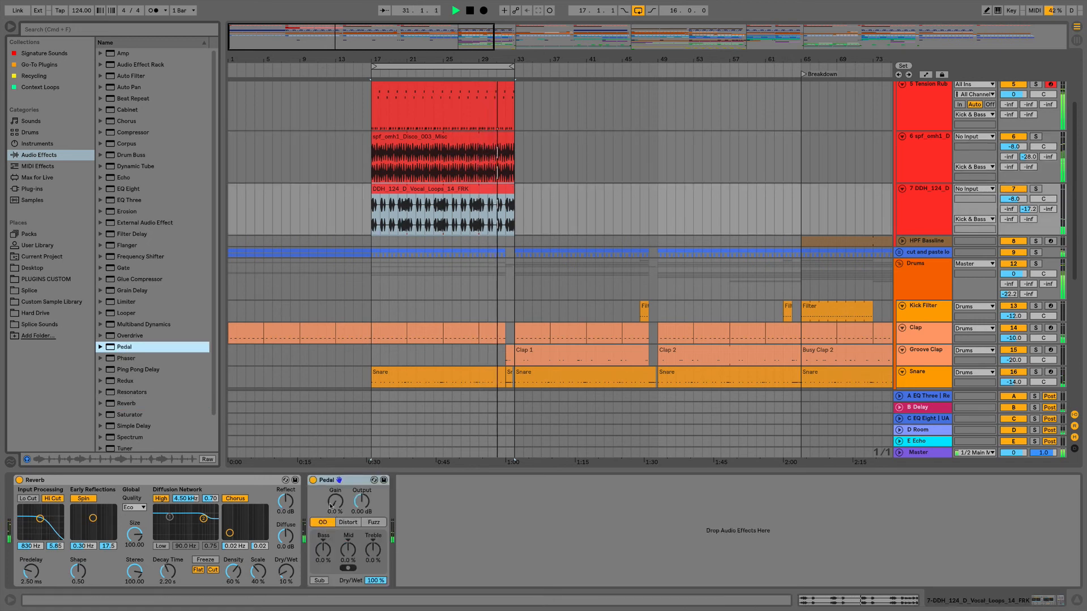
left_click(1035, 189)
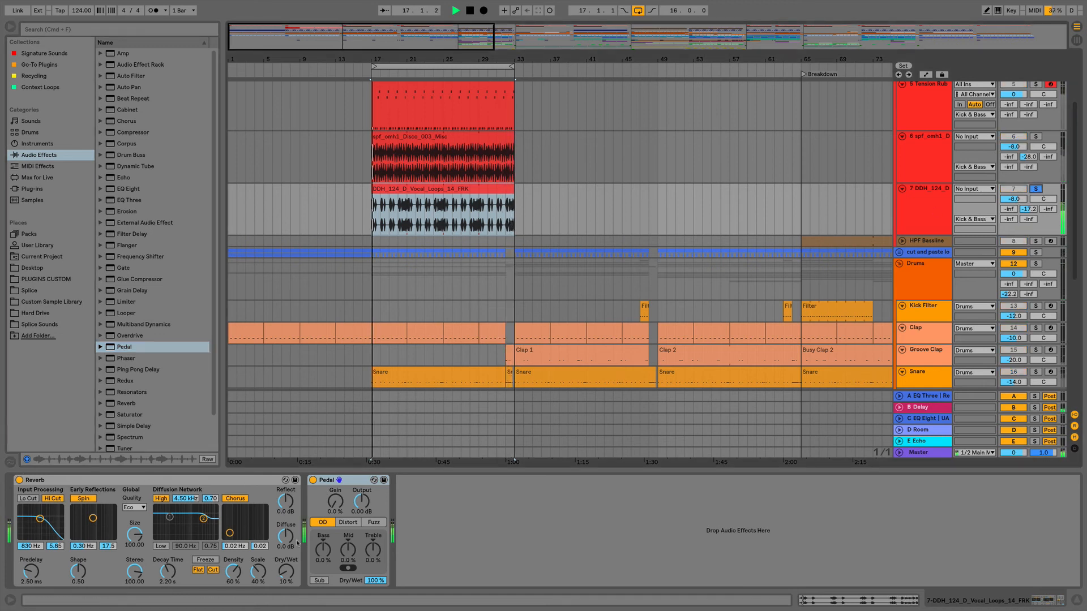
left_click(347, 522)
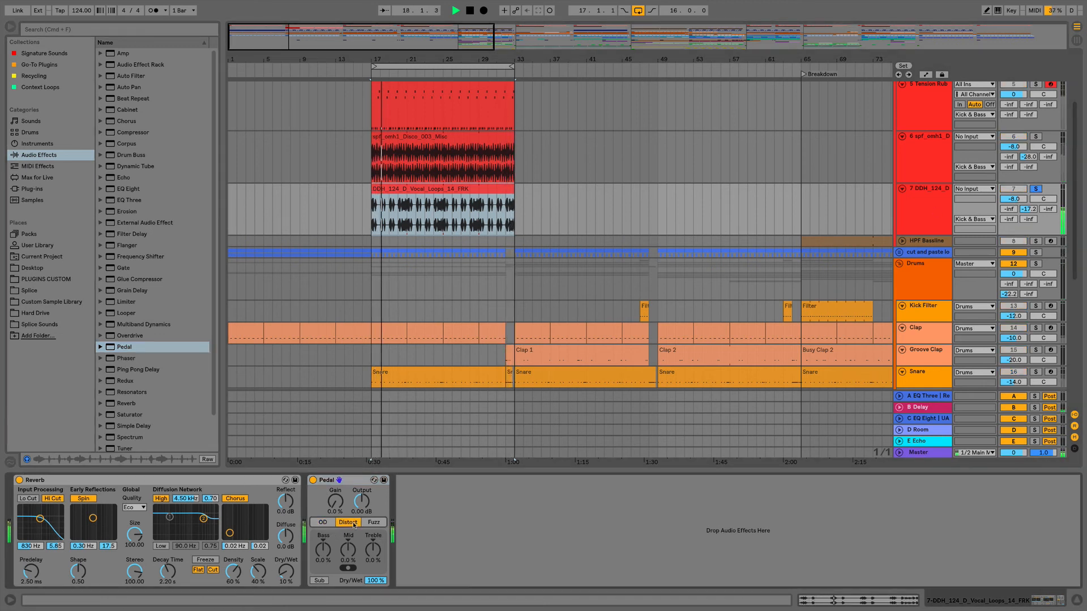
left_click(374, 522)
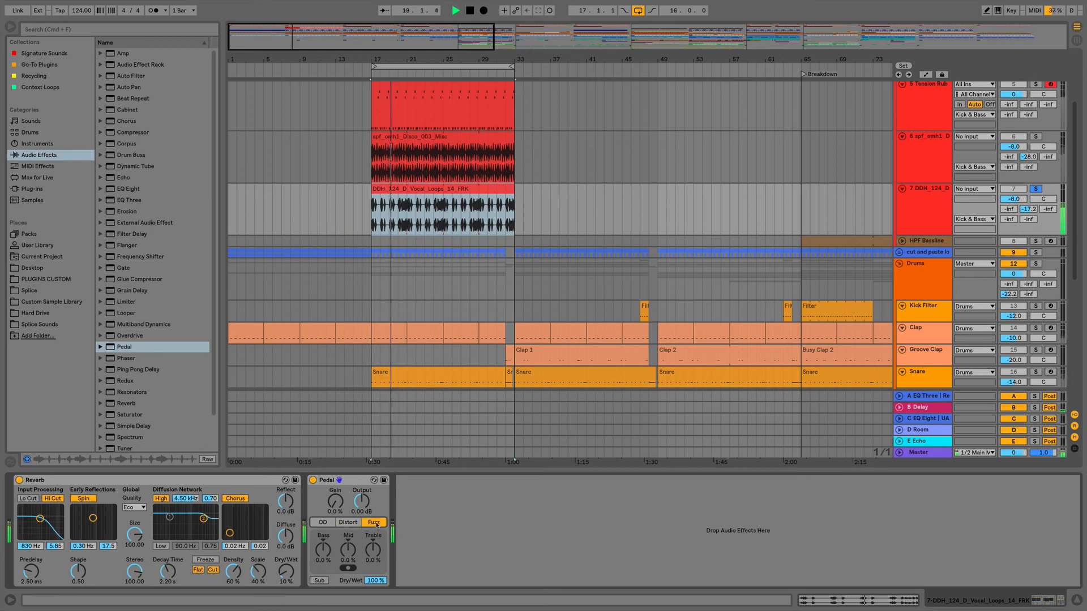
left_click(348, 522)
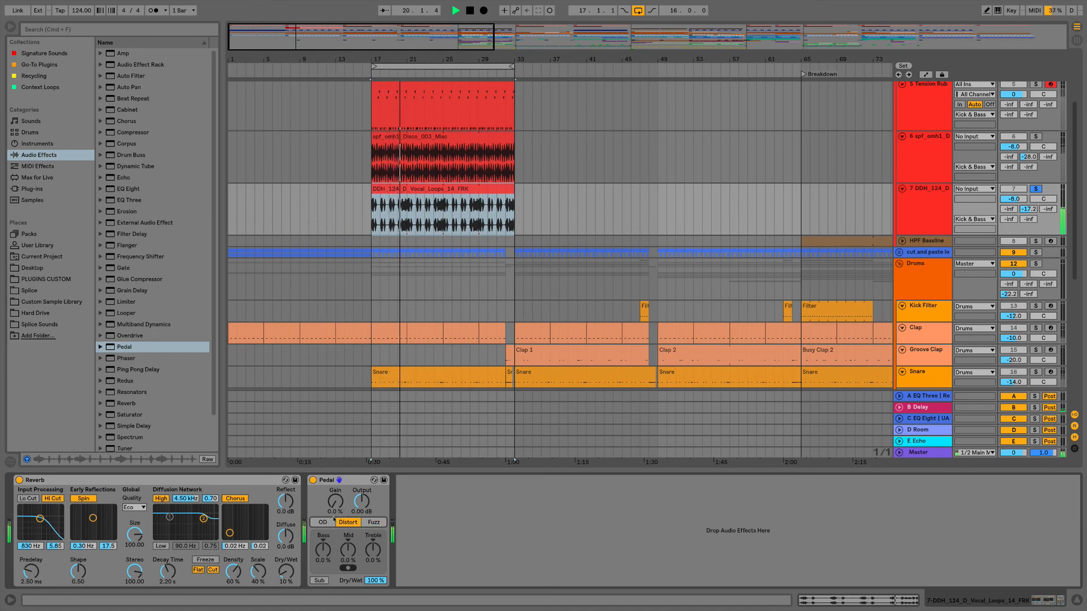
- Set the vocal Pedal's Bass to -100%, Mid to 37% in the high mid range and Treble to -24%, and unsolo the vocal track
left_click_drag(376, 550, 324, 606)
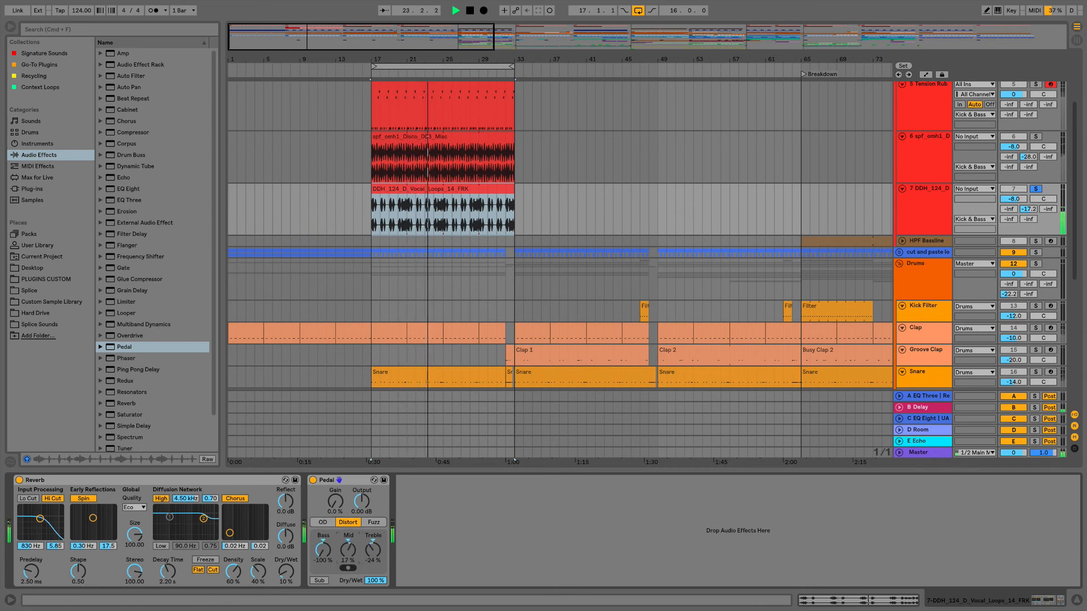
left_click_drag(348, 549, 348, 540)
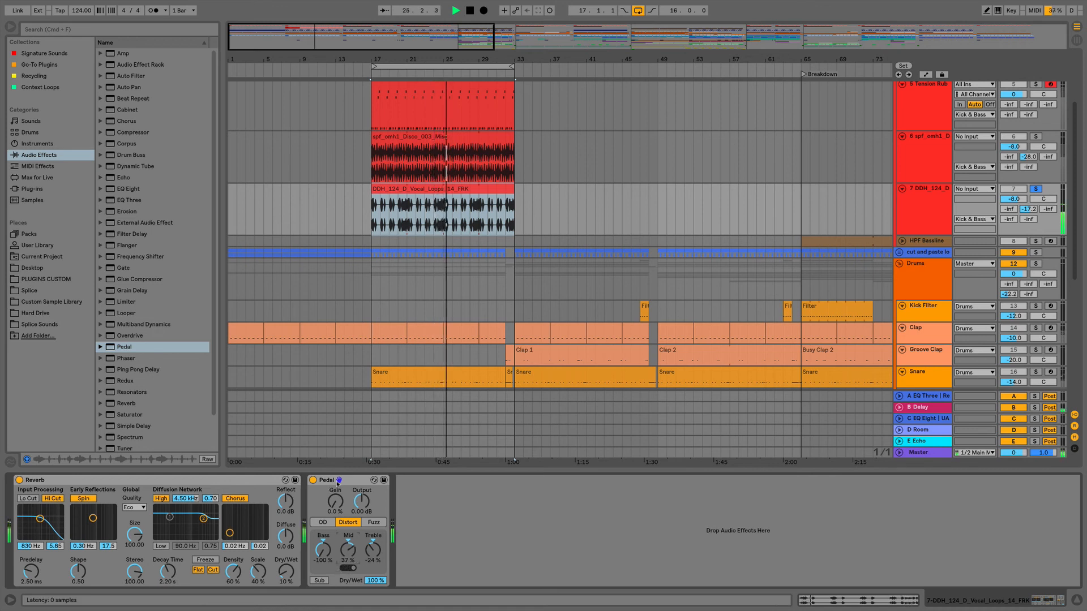
left_click(1037, 190)
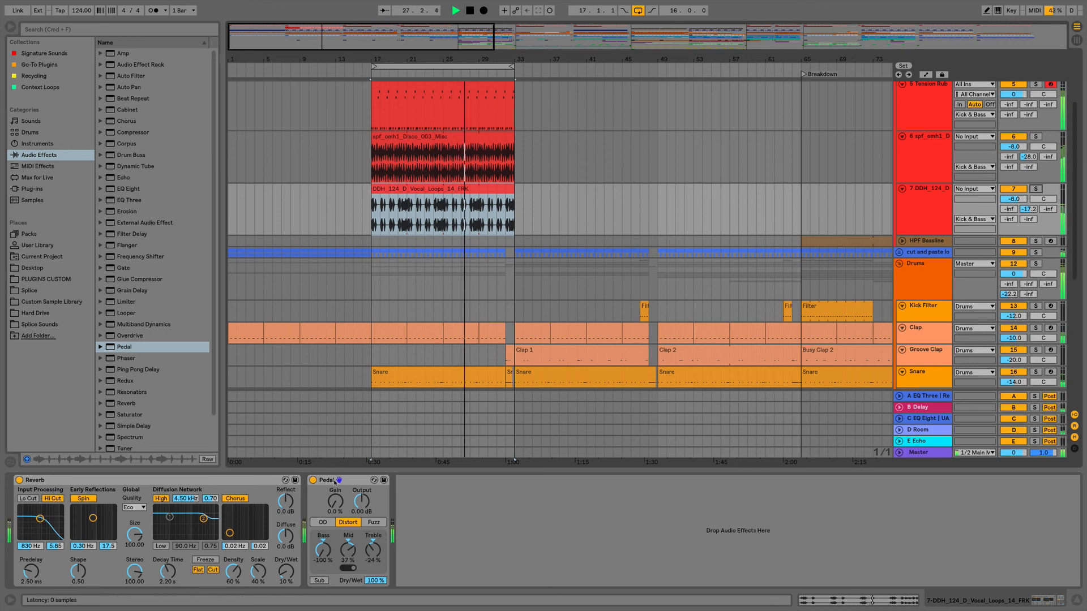
- Try OD mode with 25% gain on the vocal track's Pedal and undo both changes
left_click(322, 522)
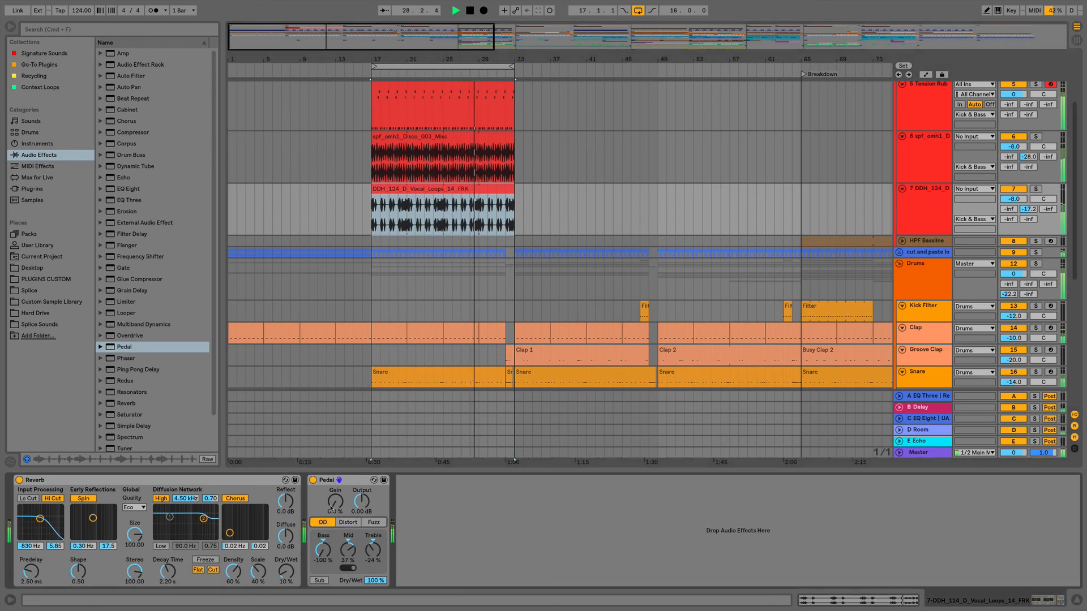
left_click_drag(333, 509, 332, 497)
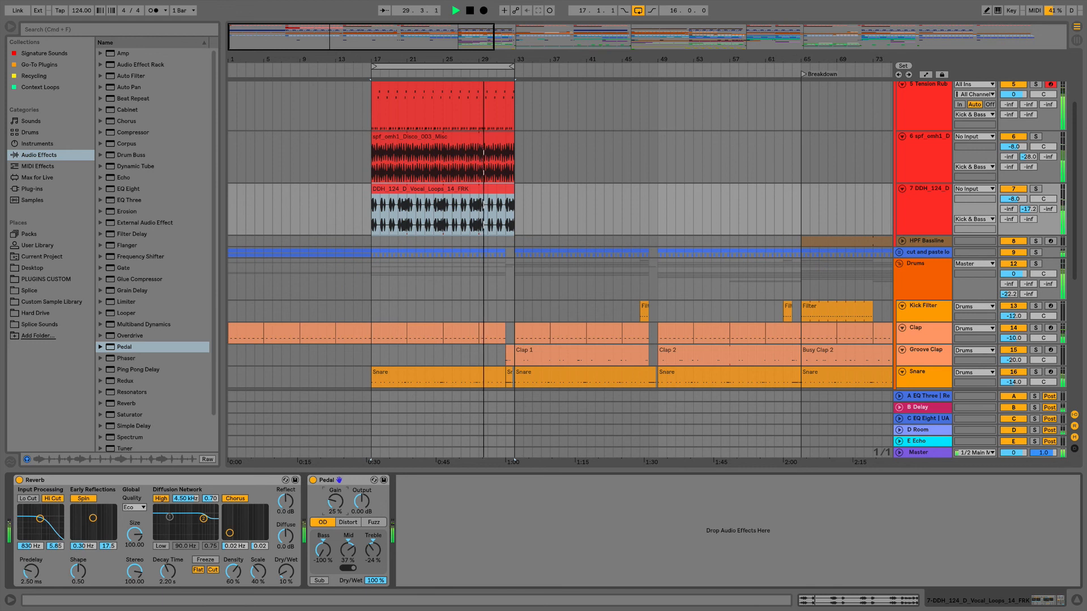
key("ctrl+z")
key("ctrl+z")
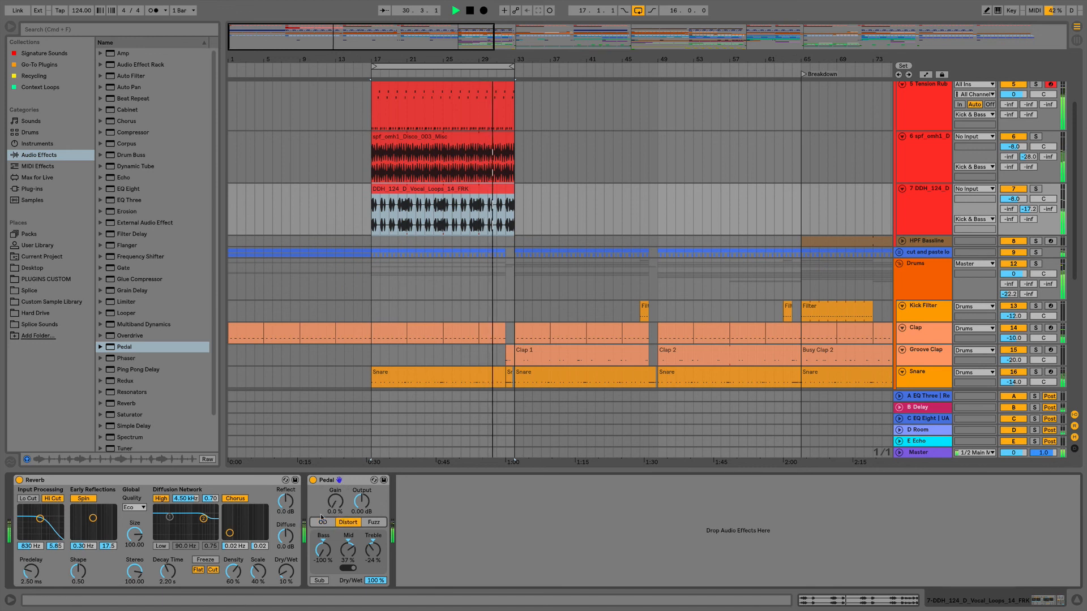
left_click_drag(335, 502, 334, 509)
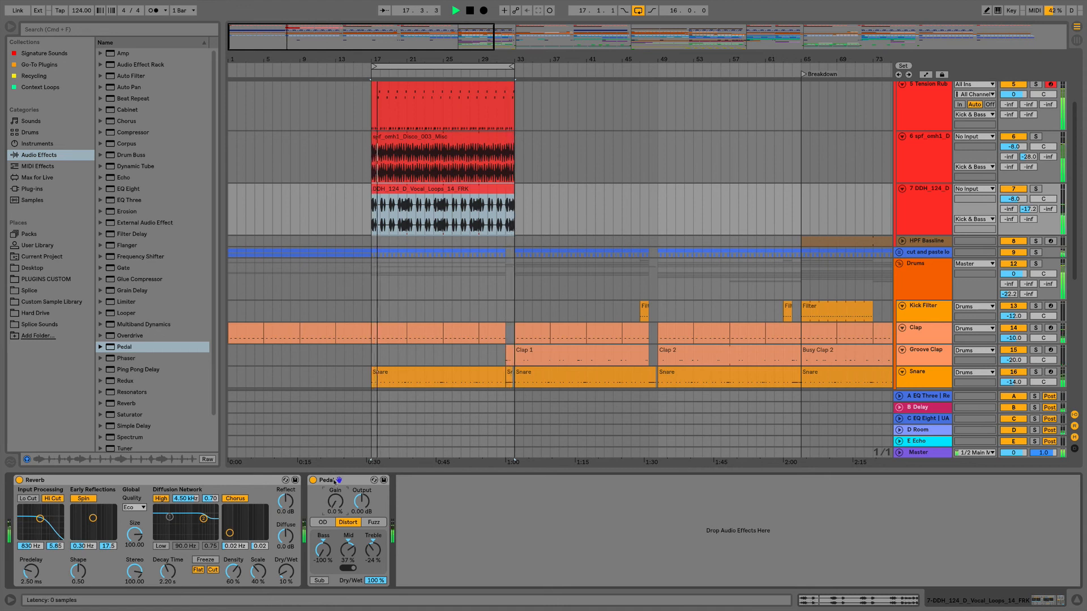
- Add a Pedal after the disco track's Reverb, solo the track and switch the Pedal to Fuzz
mouse_move(337, 480)
left_mouse_down()
mouse_move(226, 521)
mouse_move(18, 485)
mouse_move(369, 486)
mouse_move(338, 481)
left_mouse_up()
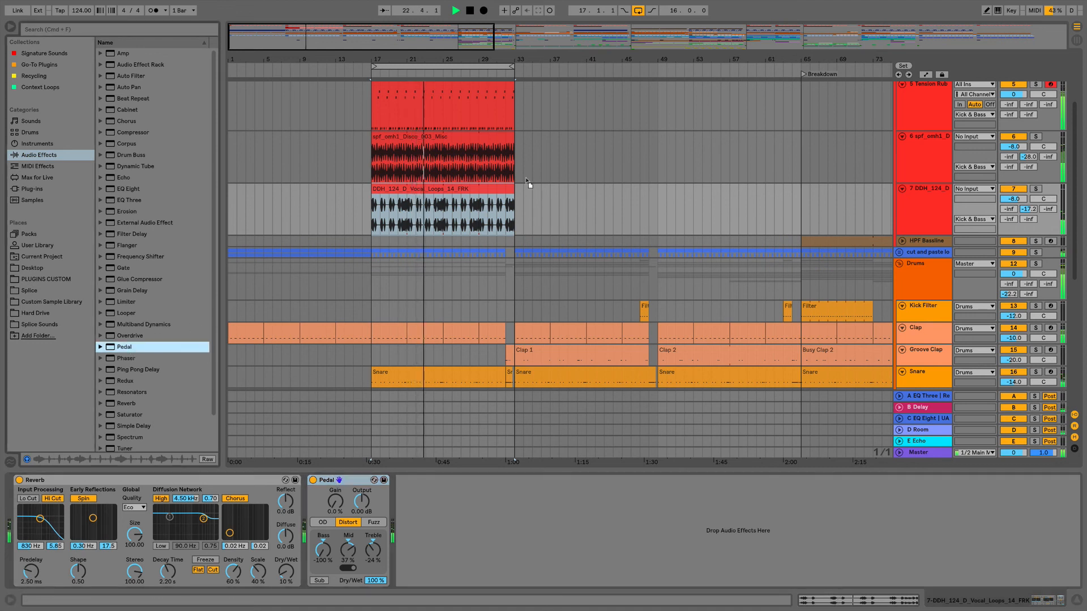
left_click(1036, 136)
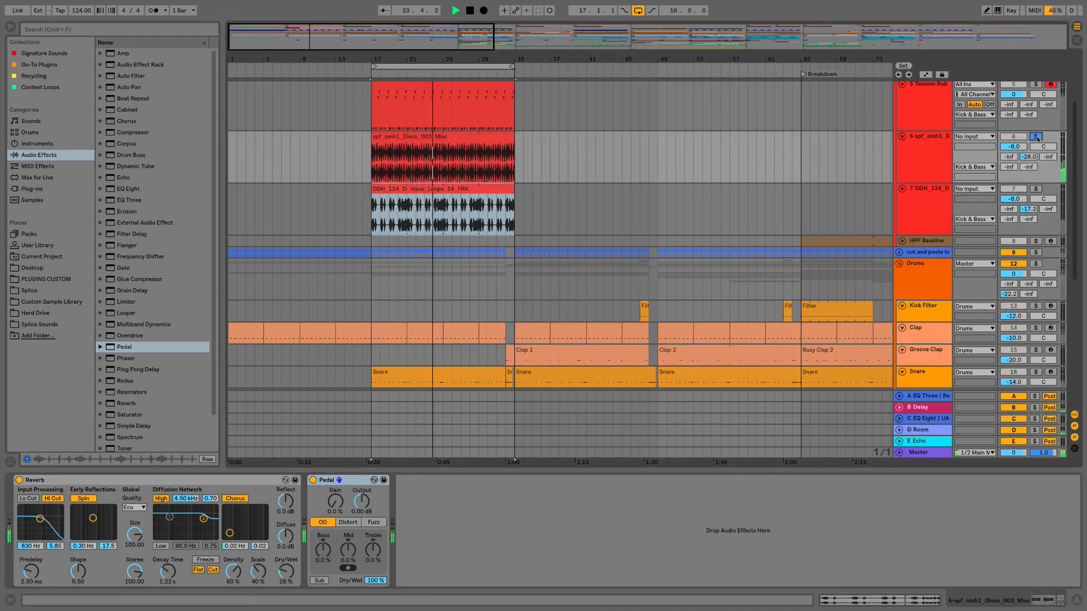
scroll(625, 285, "up", 2)
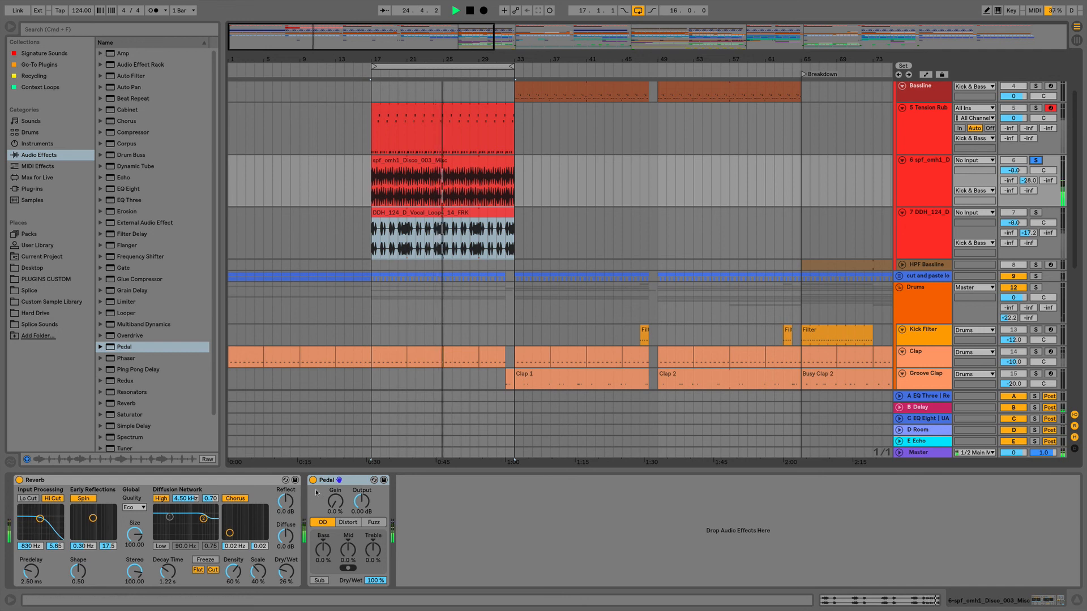
left_click(374, 522)
- Set the disco Pedal's Bass and Mid to -100%, Treble to 95% and Dry/Wet to 13%, using the high mid range
left_click_drag(335, 501, 335, 515)
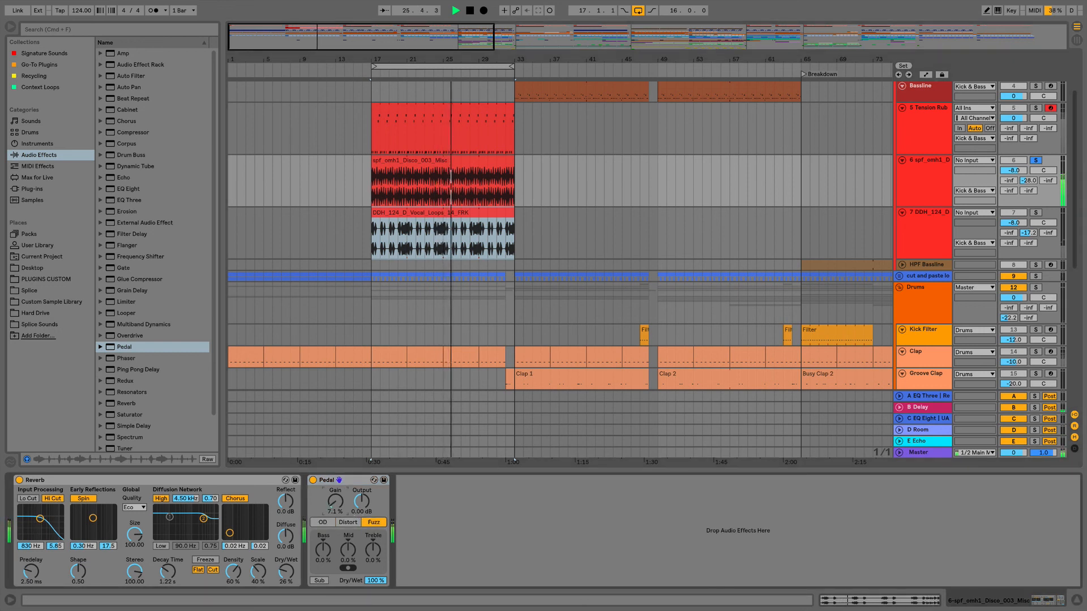
left_click(373, 550)
left_click_drag(373, 550, 348, 570)
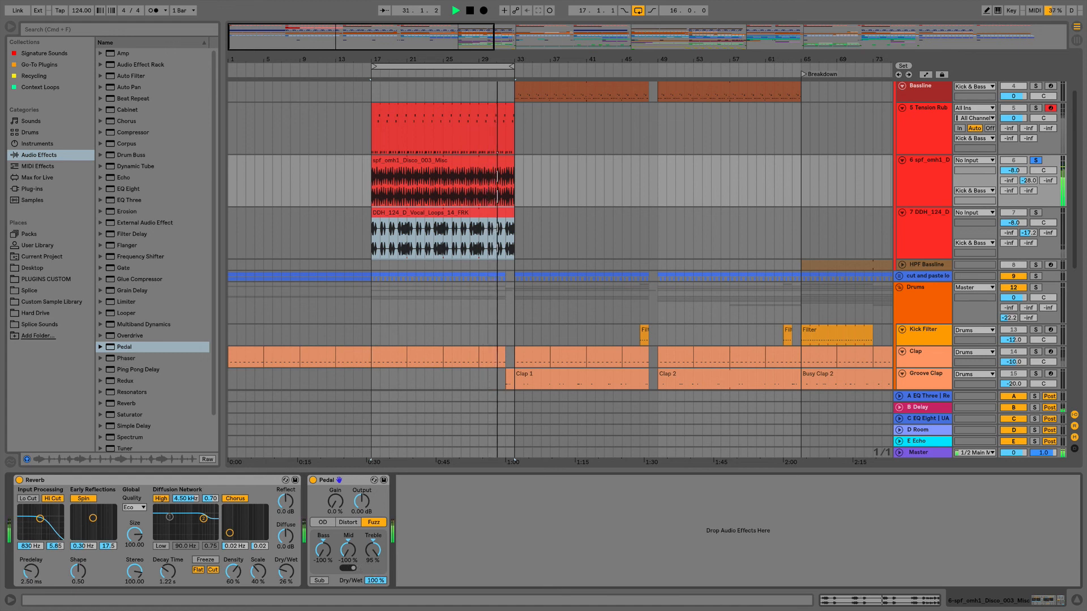
left_click_drag(375, 580, 375, 599)
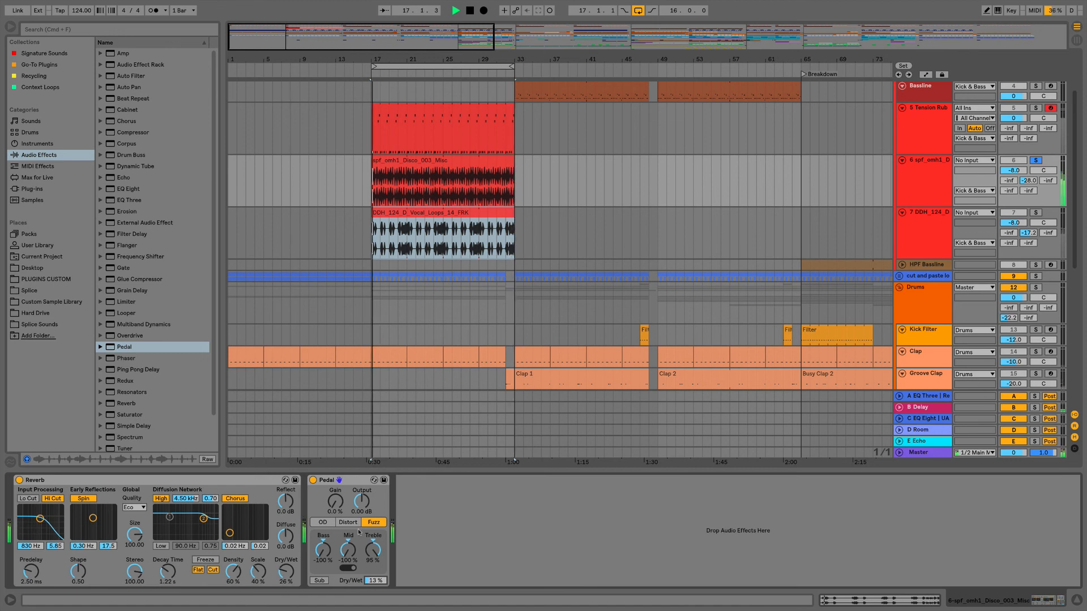
- Unsolo the disco track and set its Pedal to Distort with Gain 28%, Mid 22%, Treble 68% and Dry/Wet 9.4%
left_click_drag(335, 501, 336, 485)
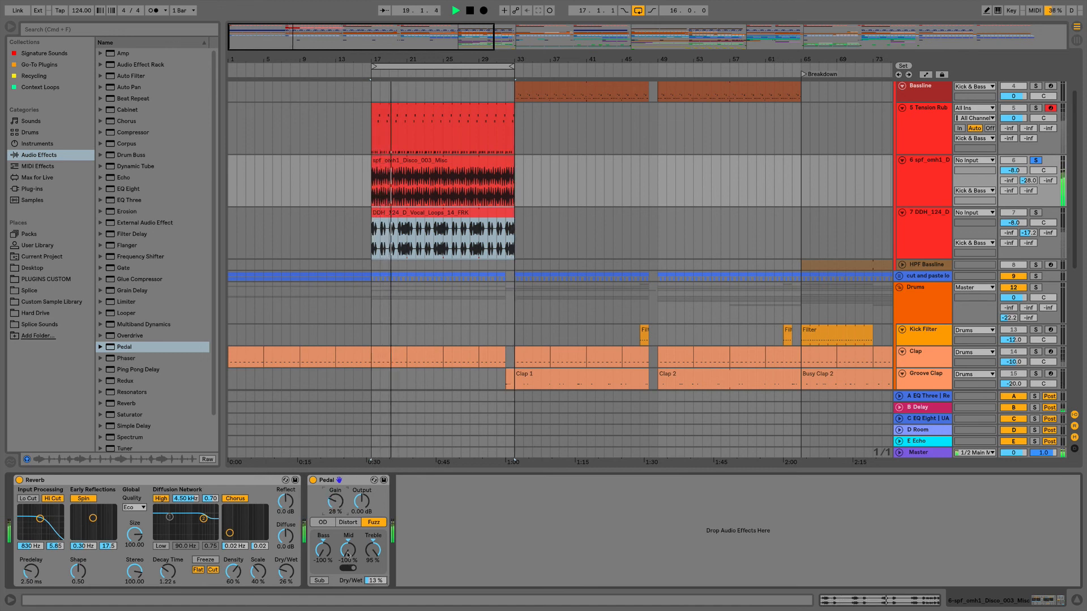
left_click_drag(348, 549, 348, 512)
left_click_drag(371, 584, 372, 589)
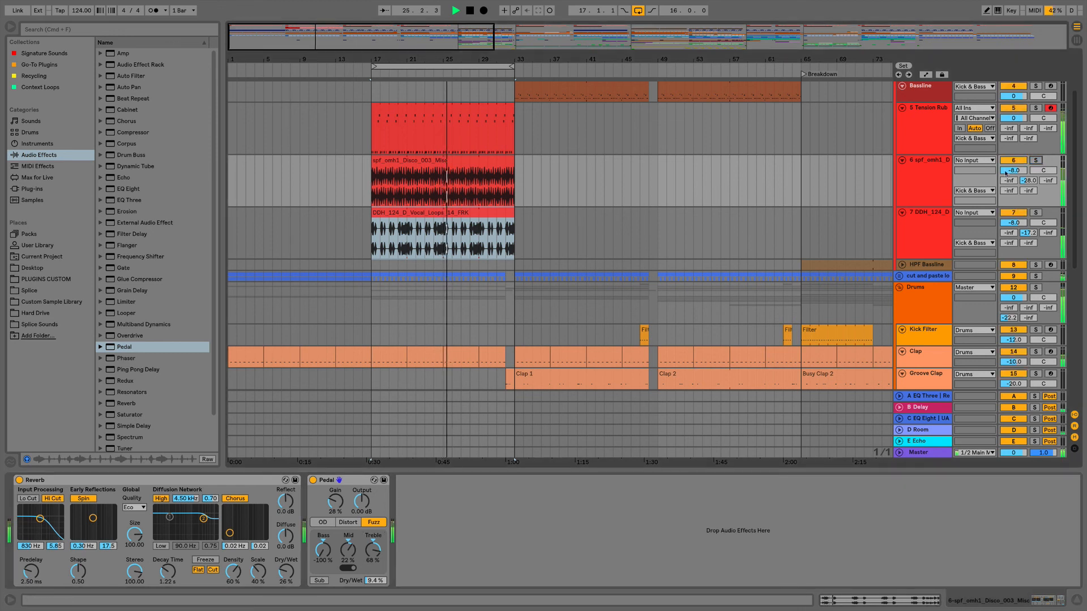
scroll(439, 195, "up", 3)
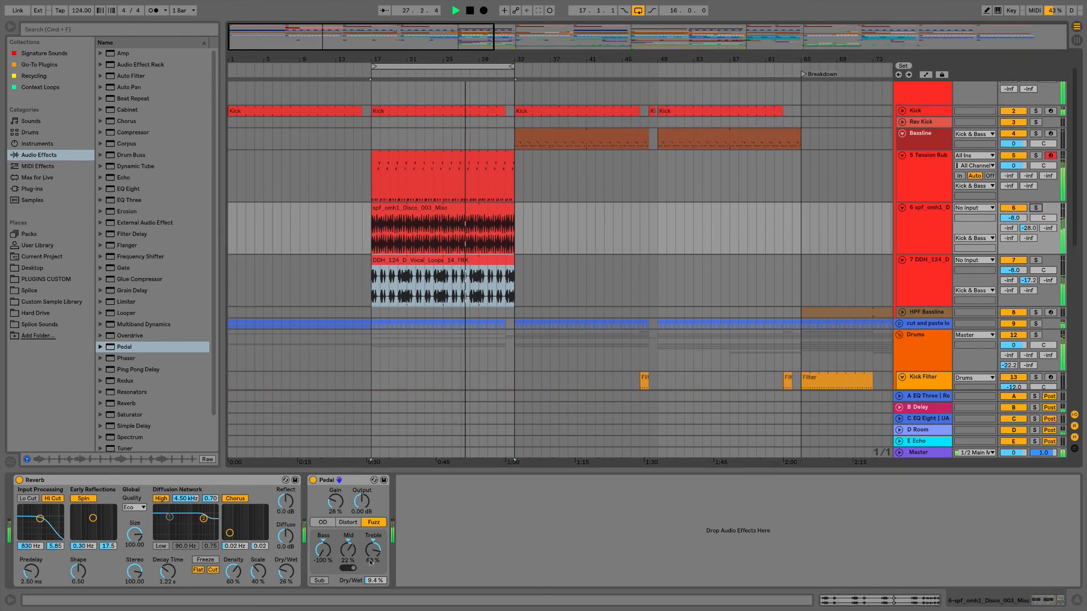
left_click(356, 523)
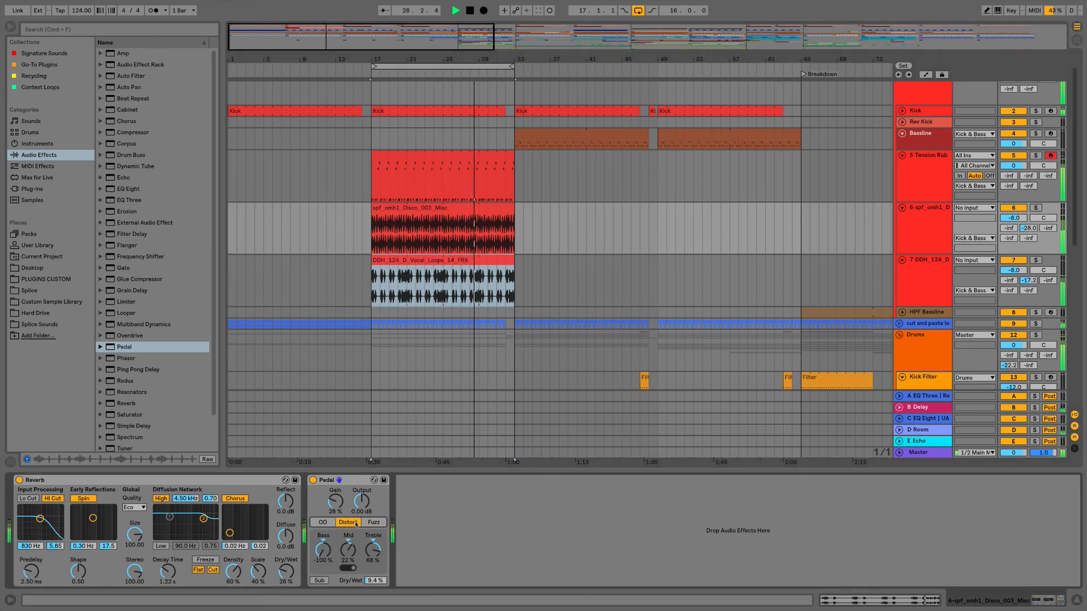